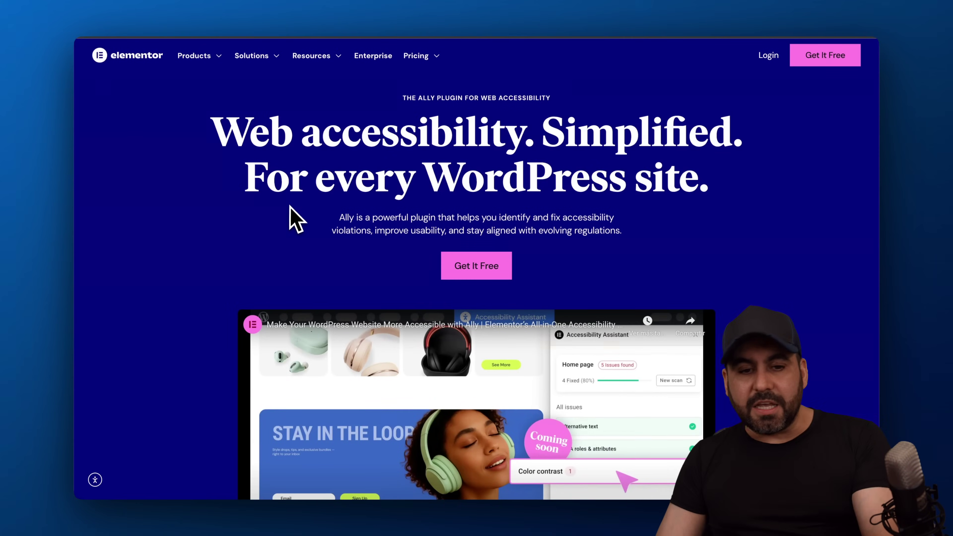
# Scroll past Why accessibility, Usability Widget and Accessibility Statement to Ally Assistant, then go to the WordPress site.
pyautogui.scroll(-8, 291, 219)
pyautogui.scroll(-7, 291, 219)
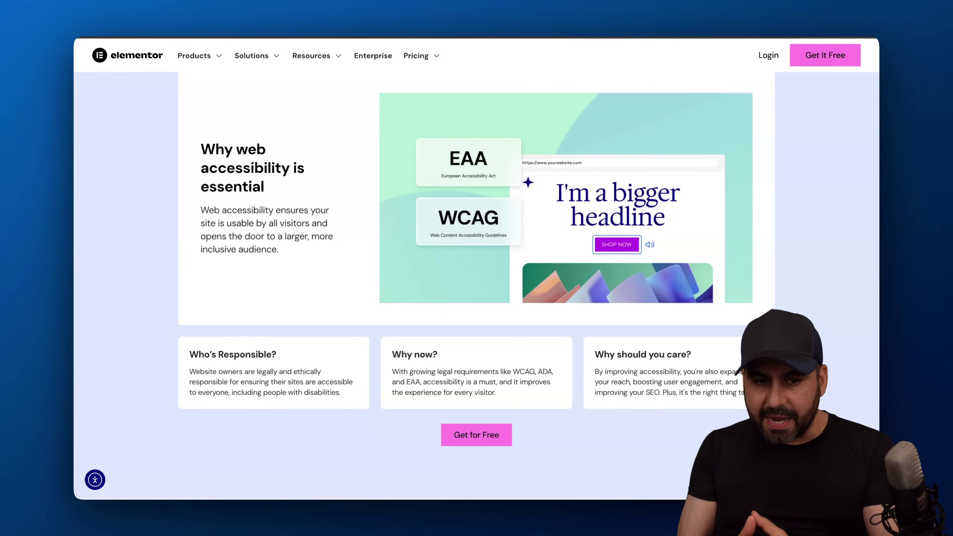
pyautogui.scroll(-1, 514, 334)
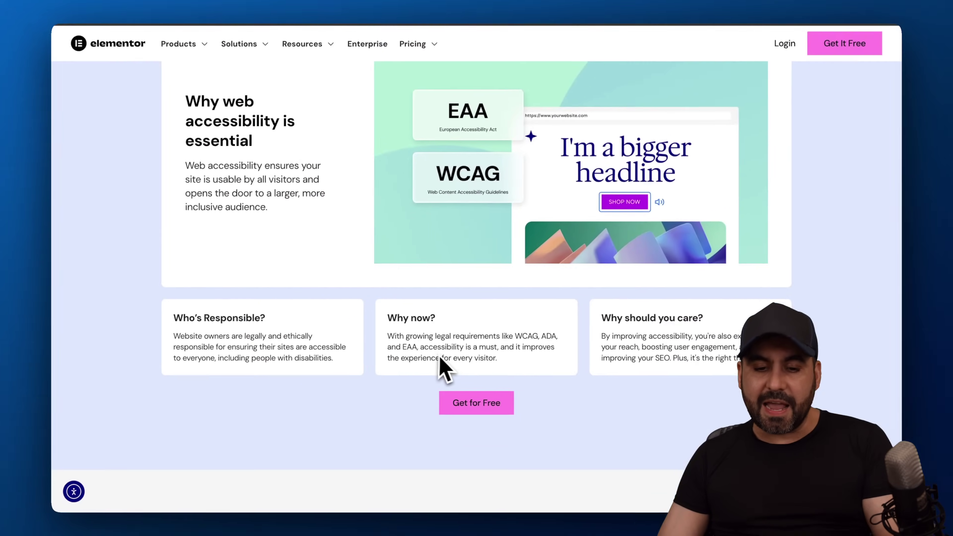
pyautogui.scroll(-10, 442, 360)
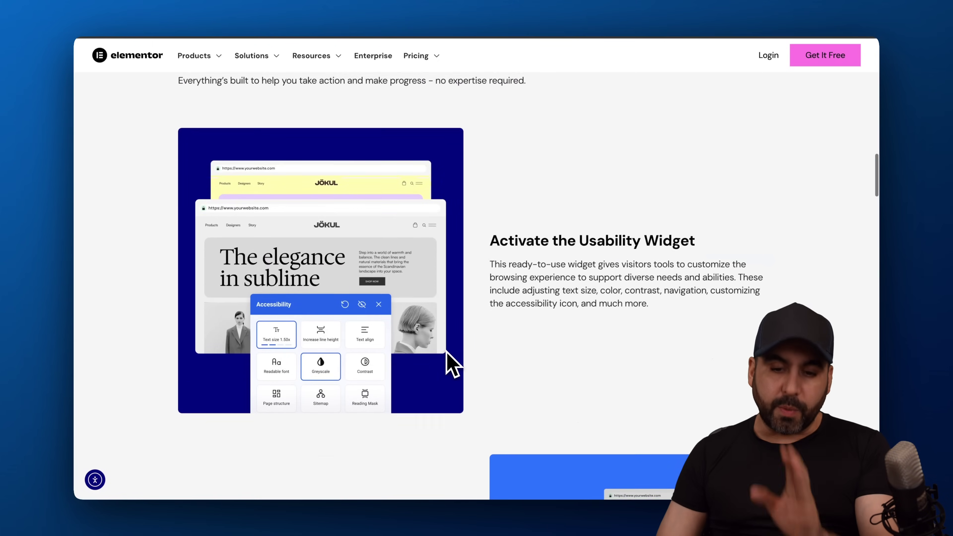
pyautogui.scroll(-2, 448, 355)
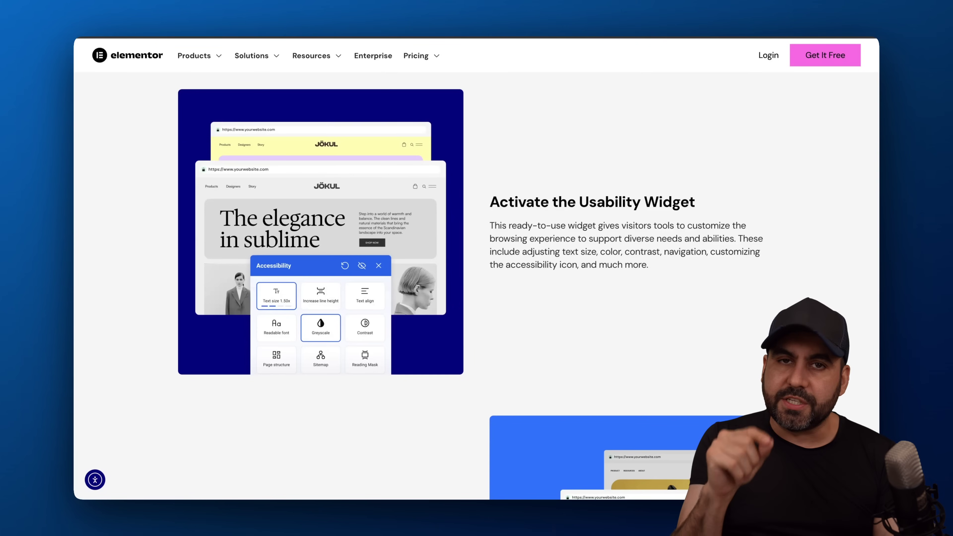
pyautogui.scroll(-8, 477, 285)
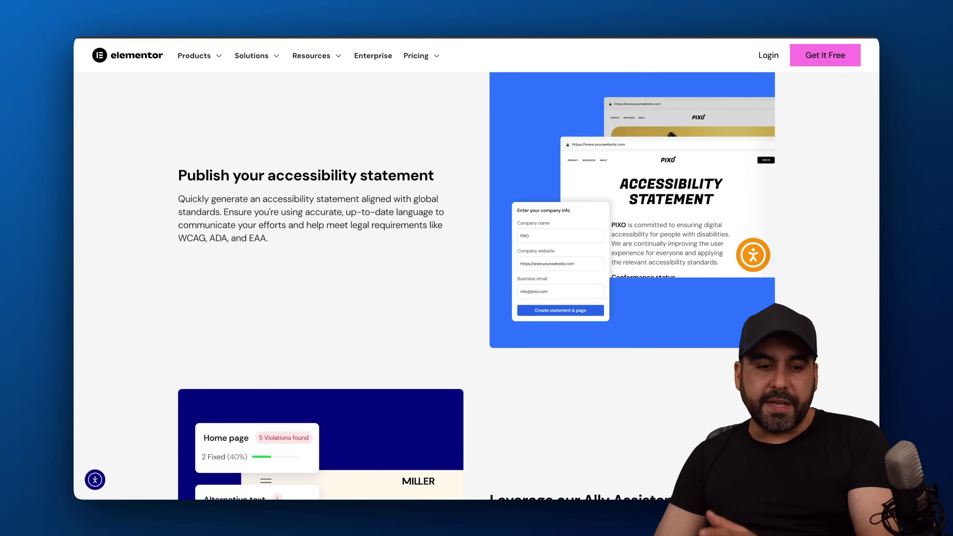
pyautogui.scroll(-8, 416, 228)
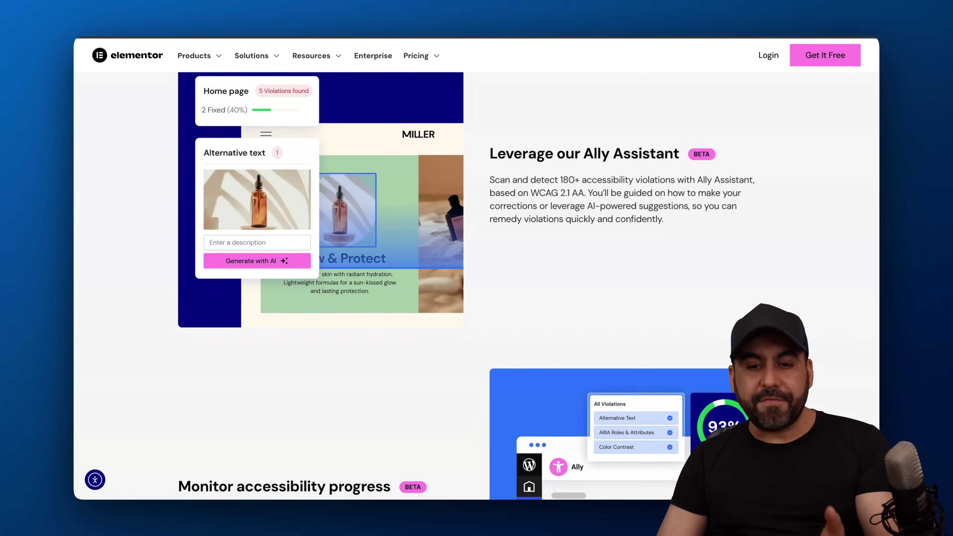
pyautogui.scroll(1, 527, 289)
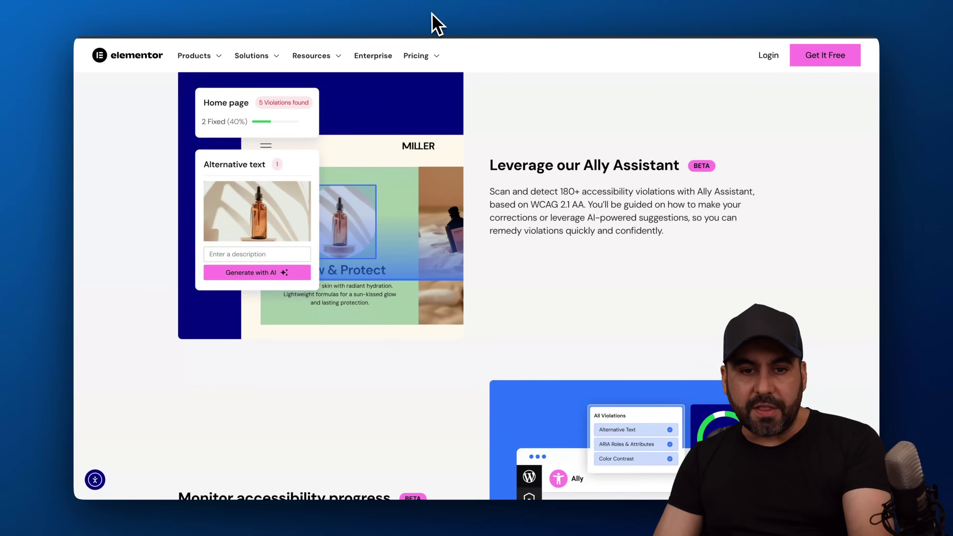
pyautogui.click(433, 20)
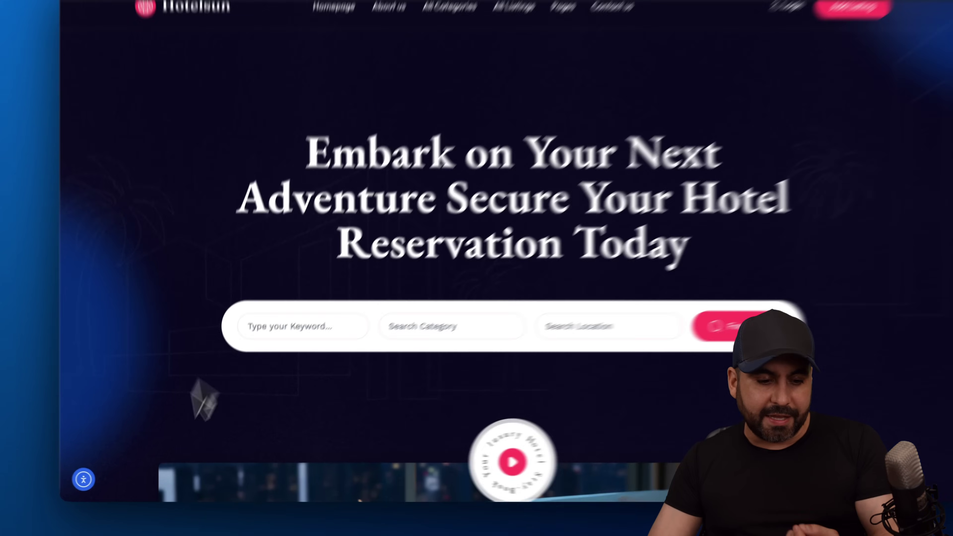
# Open the Hotelsun site's Ally accessibility widget panel.
pyautogui.click(83, 479)
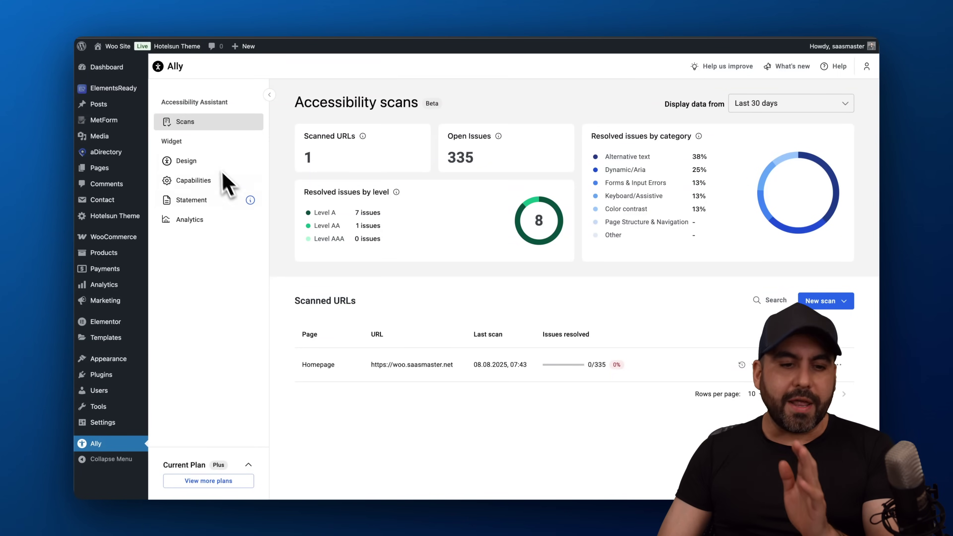
# Review the widget's Design settings down to Position, then bring up the Capabilities page.
pyautogui.click(214, 161)
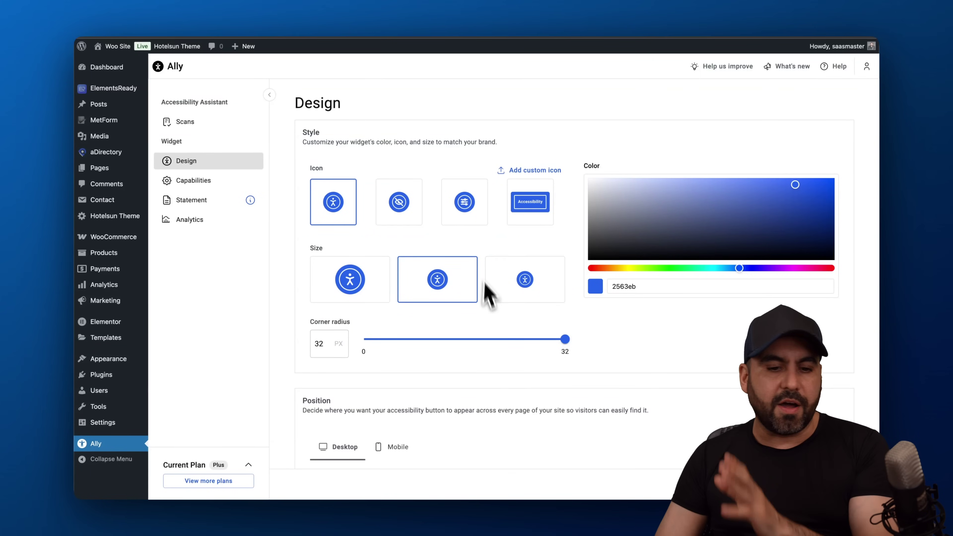
pyautogui.scroll(-5, 483, 319)
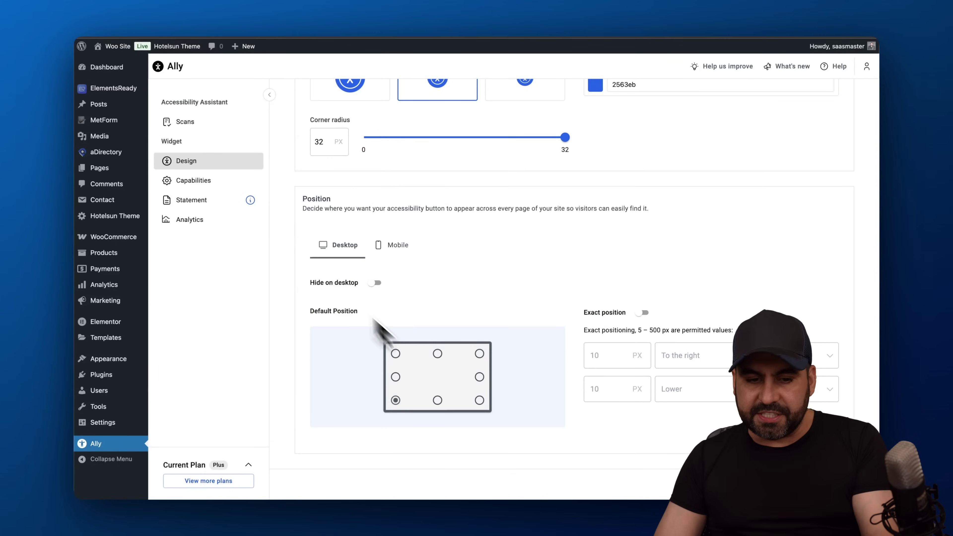
pyautogui.click(228, 184)
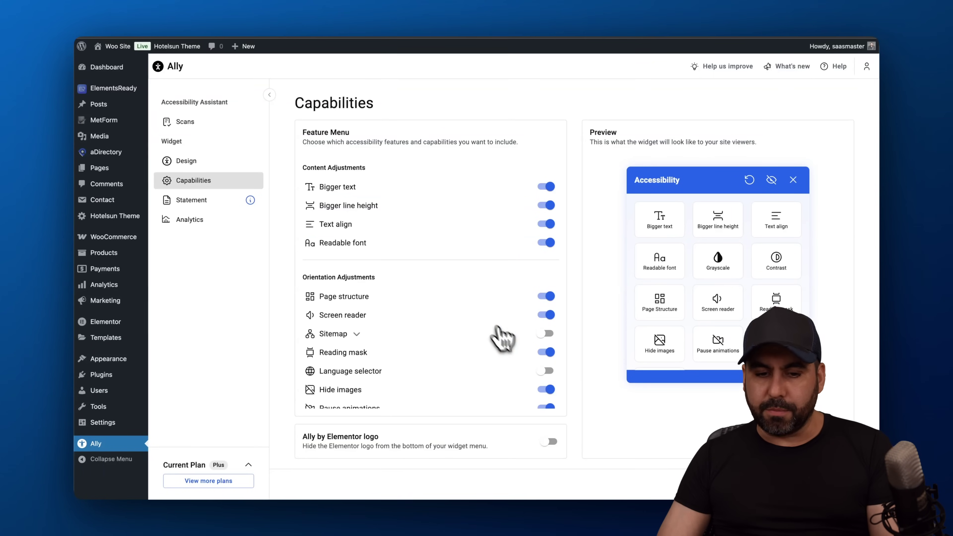
pyautogui.click(545, 316)
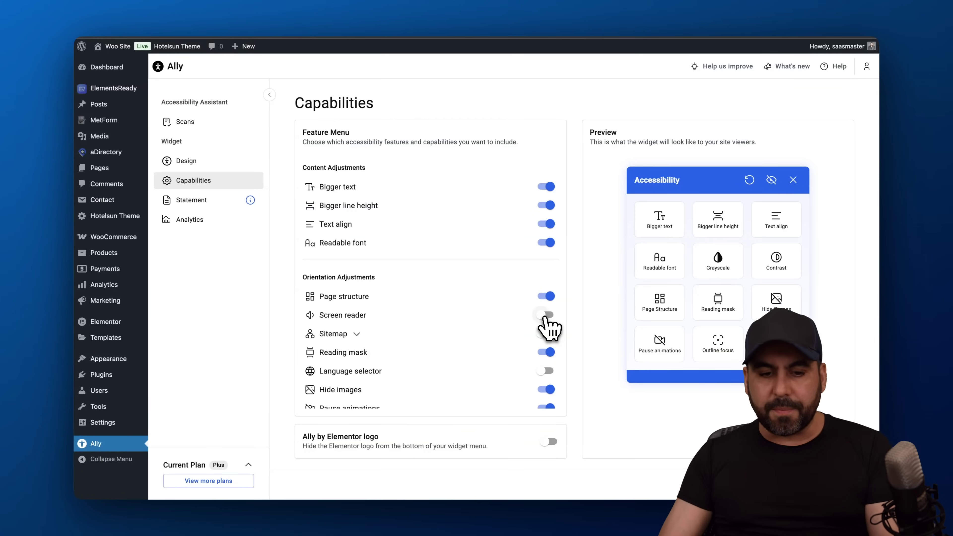
pyautogui.click(545, 315)
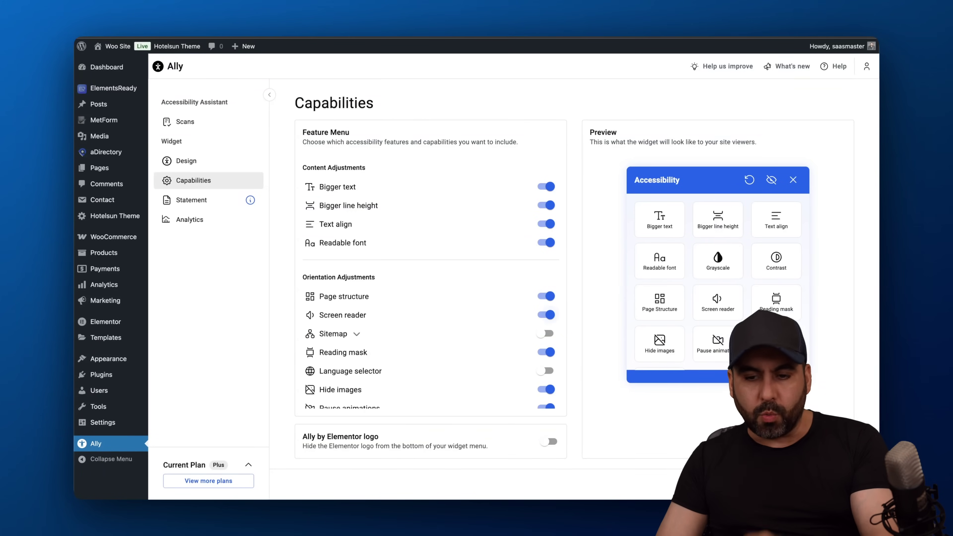
pyautogui.scroll(-5, 553, 390)
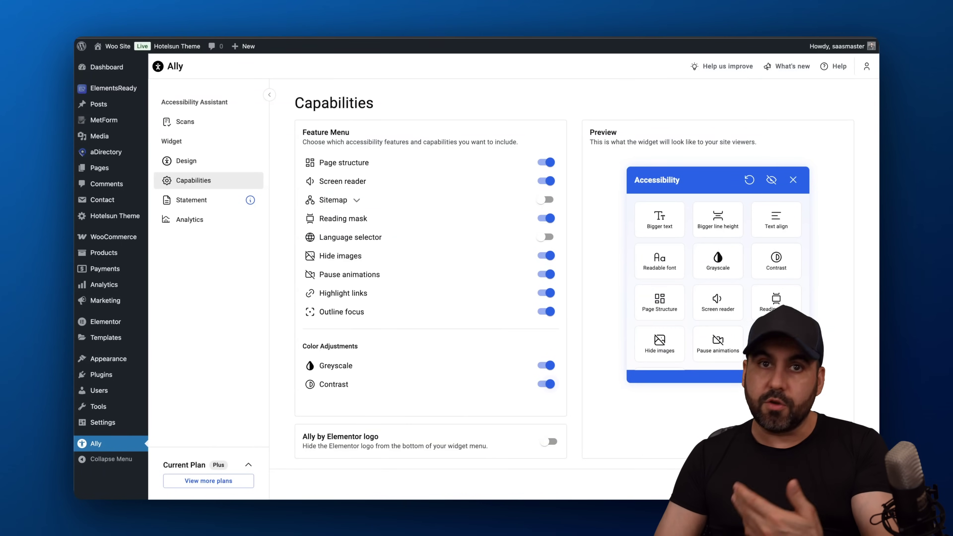
pyautogui.scroll(5, 549, 376)
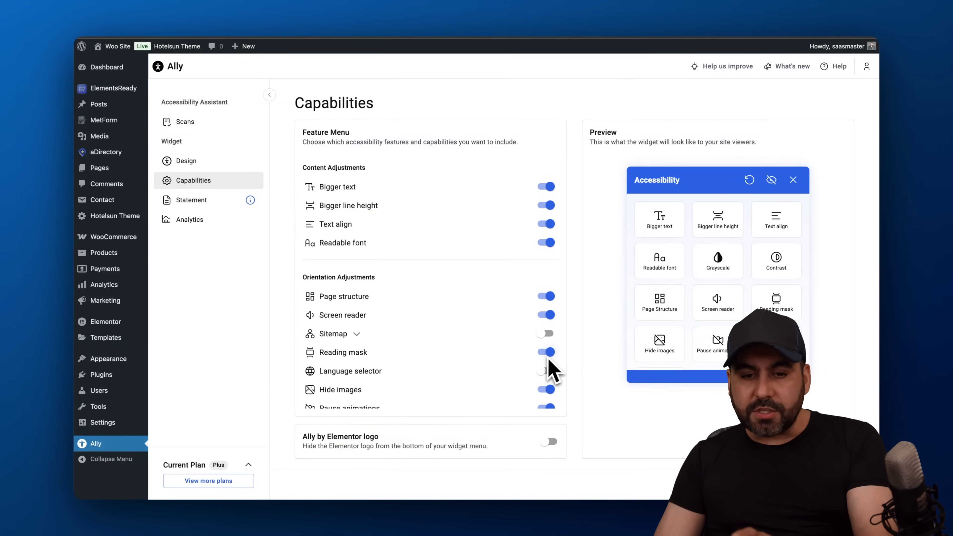
pyautogui.click(502, 30)
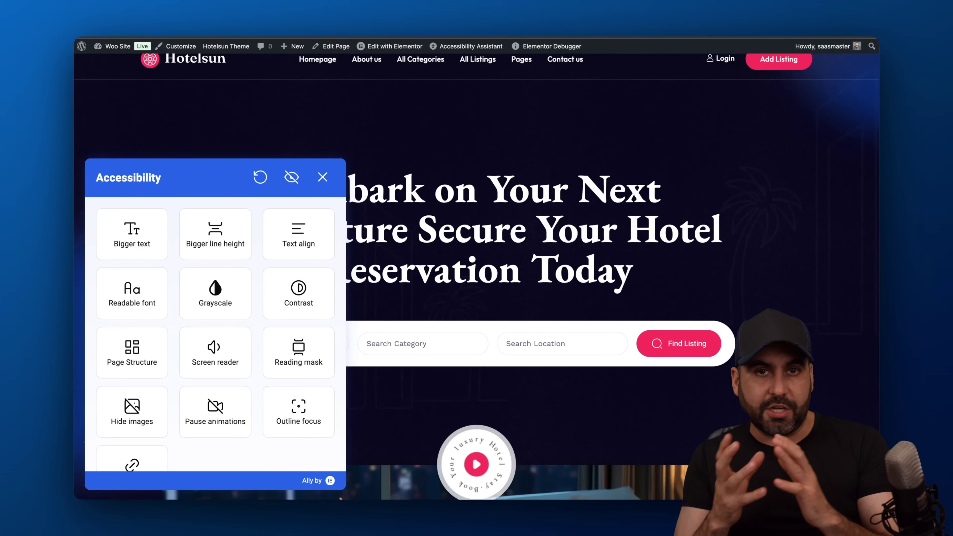
# Cycle the page text size up to 2x and back to normal.
pyautogui.click(149, 245)
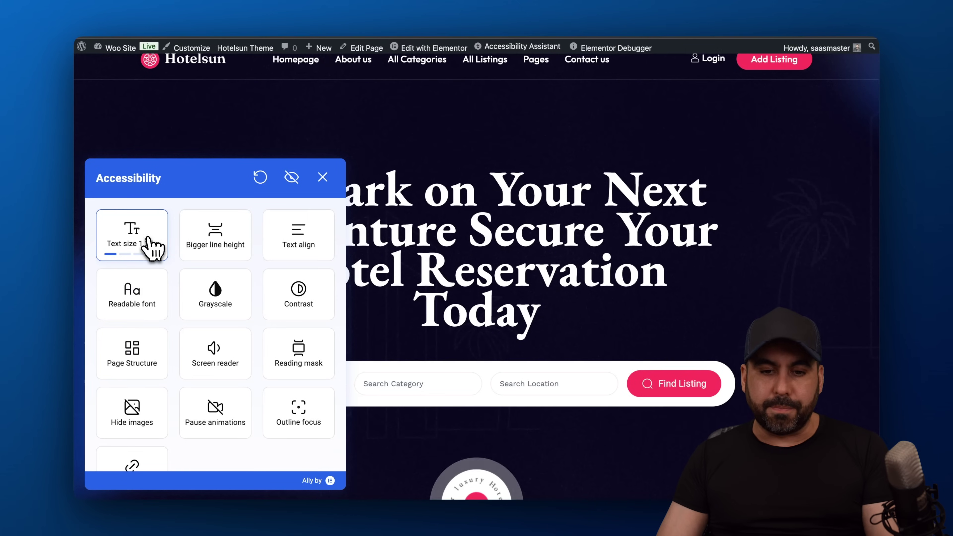
pyautogui.click(150, 245)
pyautogui.click(150, 246)
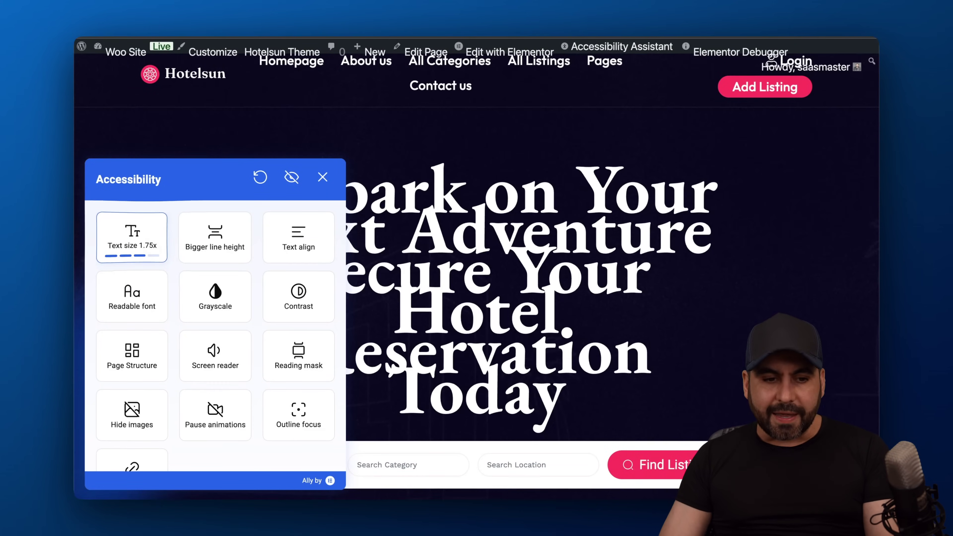
pyautogui.click(149, 246)
pyautogui.click(150, 246)
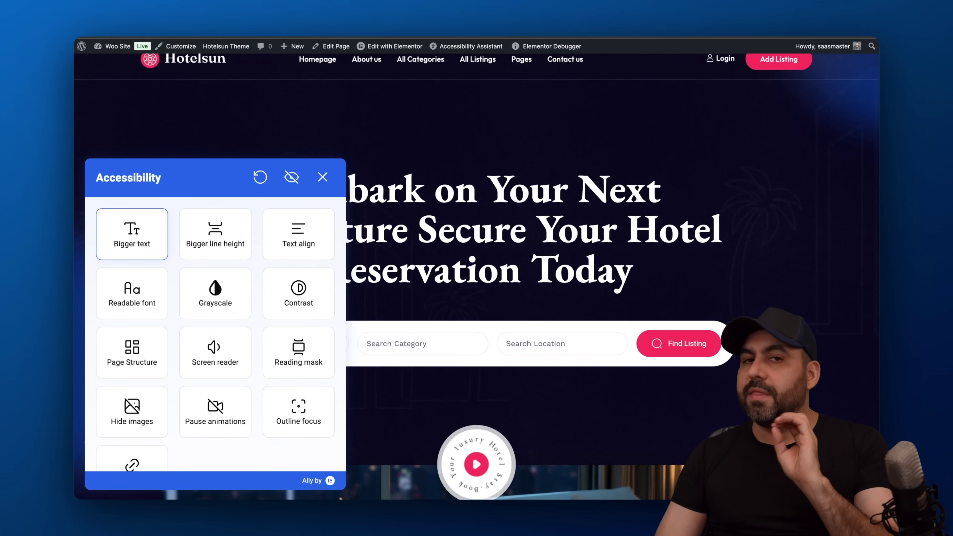
# On the hotel listings, step text size through 1.50x, 1.75x and 2x, then reset it.
pyautogui.scroll(-10, 417, 334)
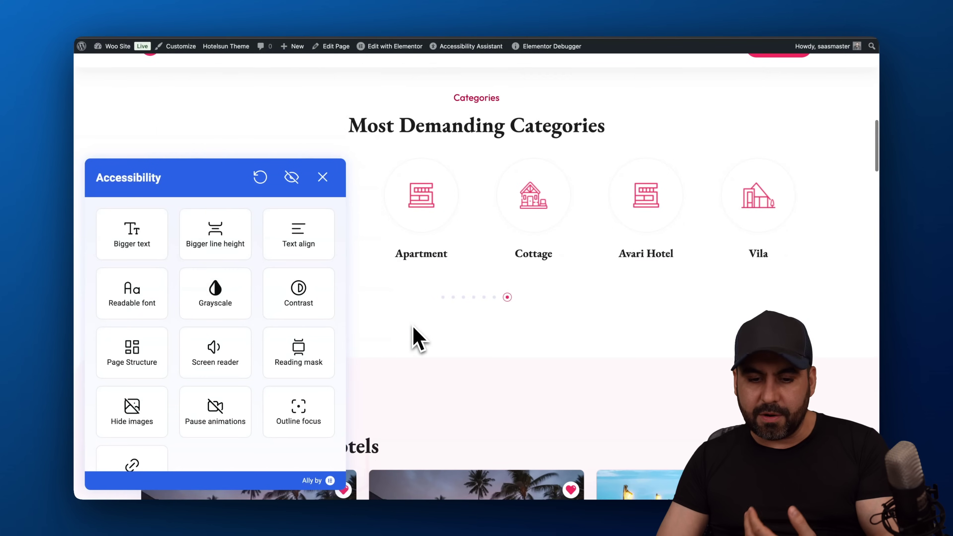
pyautogui.scroll(-3, 417, 337)
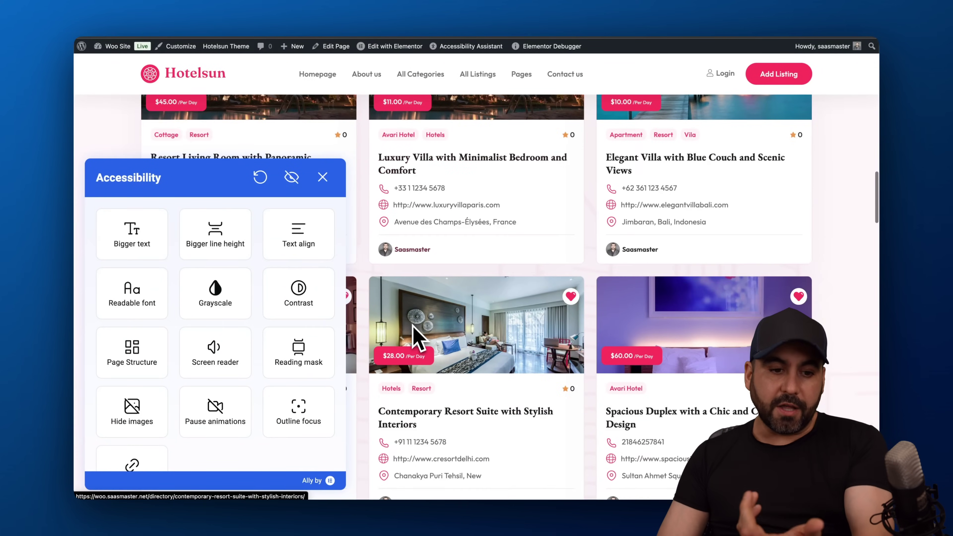
pyautogui.click(137, 244)
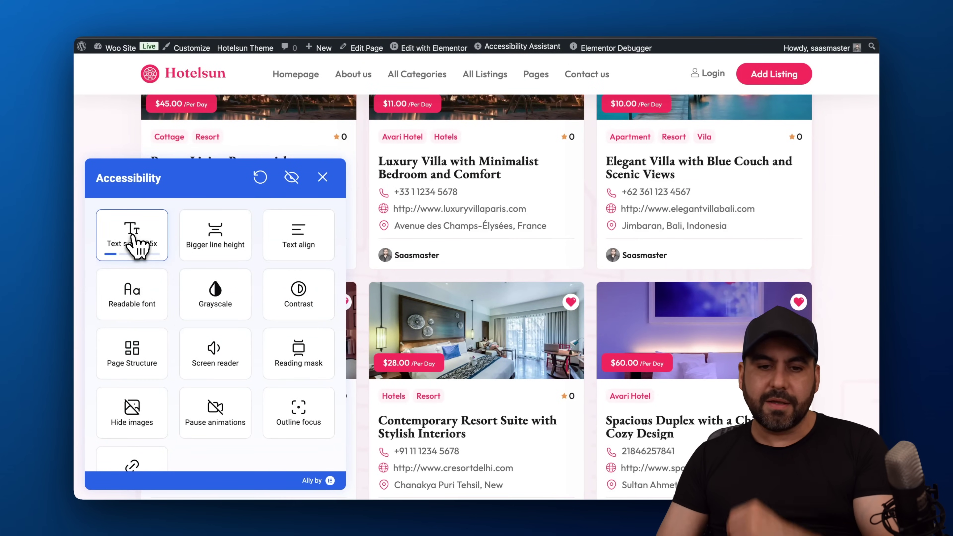
pyautogui.click(132, 236)
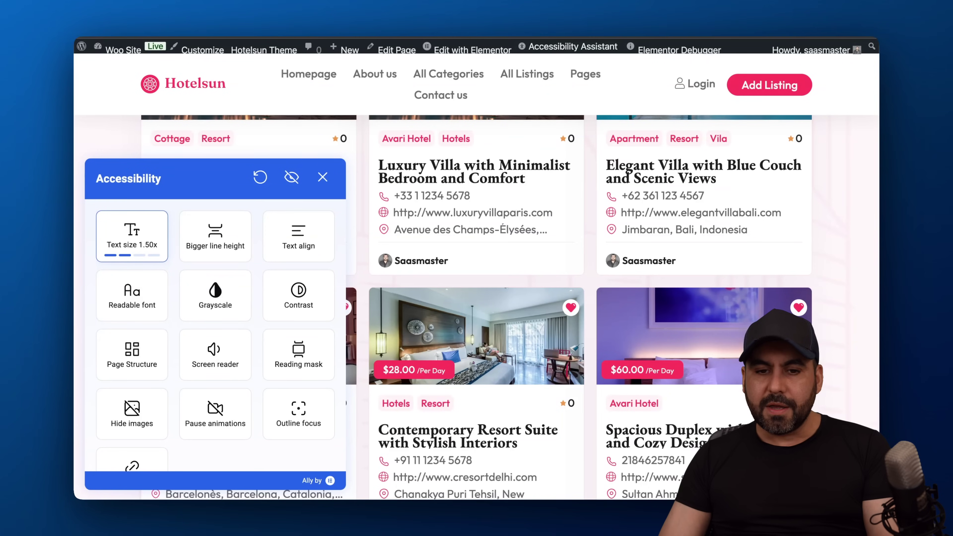
pyautogui.click(132, 235)
pyautogui.click(132, 235)
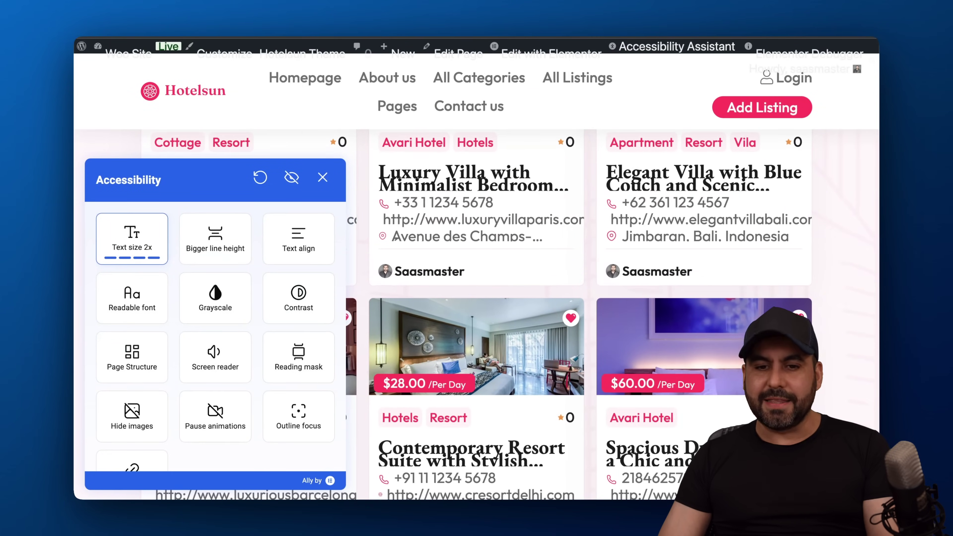
pyautogui.click(131, 236)
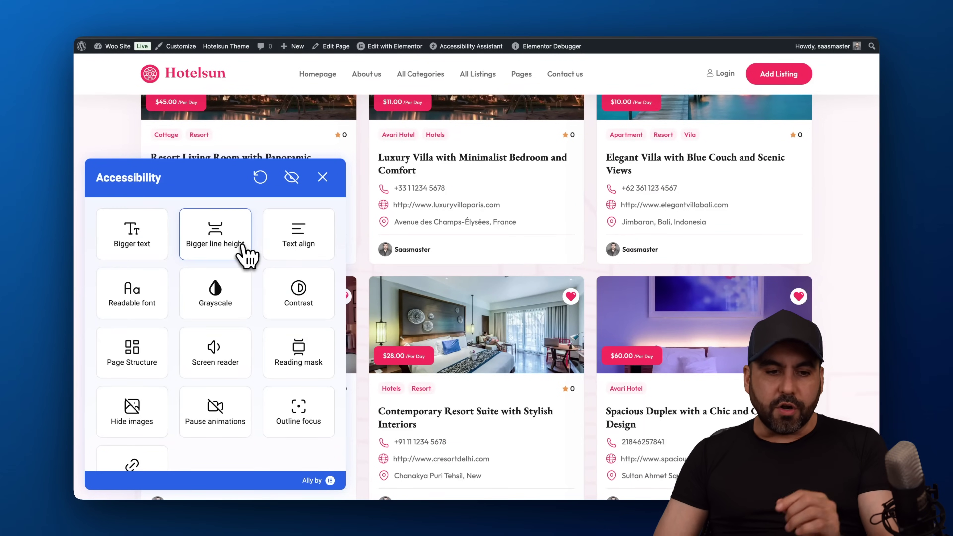
# Step line height from 1.3x up to 2x, then reset it to normal.
pyautogui.click(239, 251)
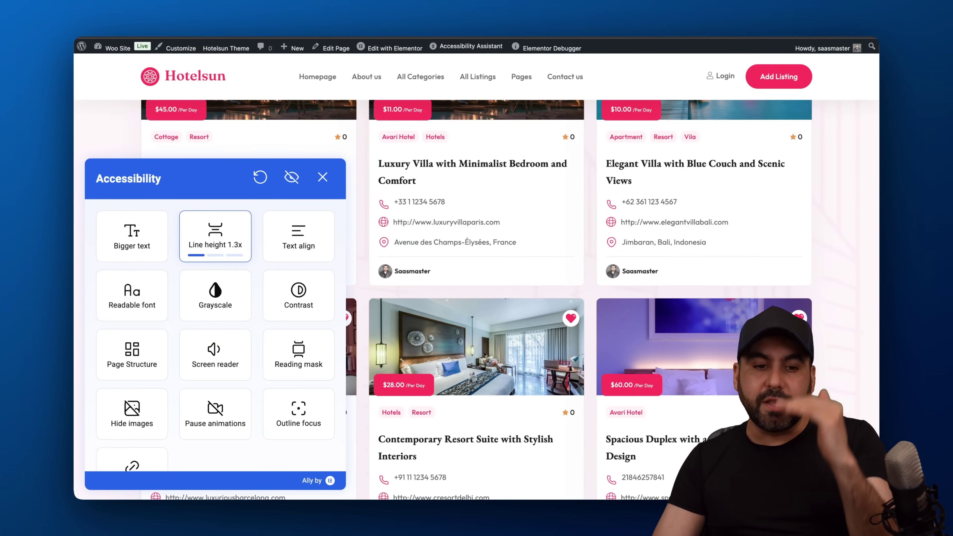
pyautogui.click(240, 251)
pyautogui.click(239, 251)
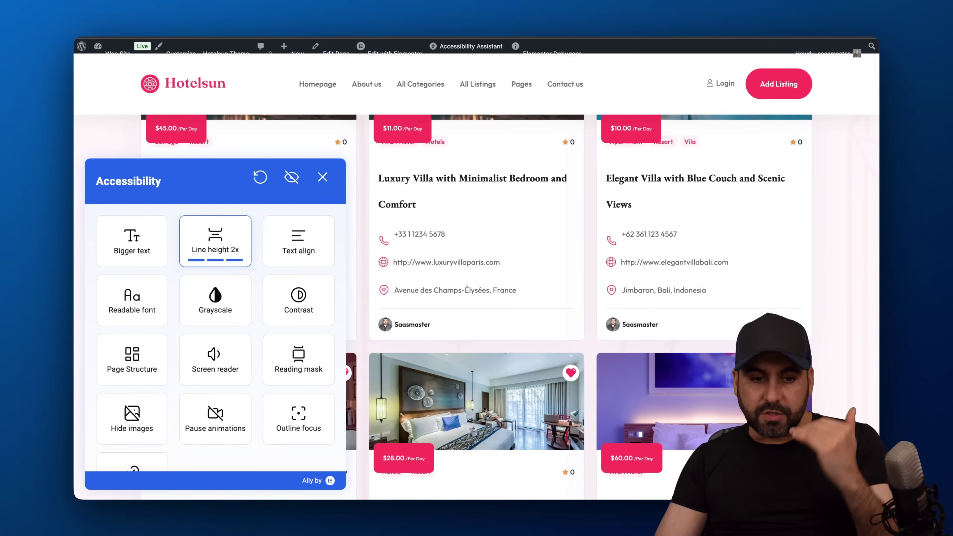
pyautogui.click(239, 250)
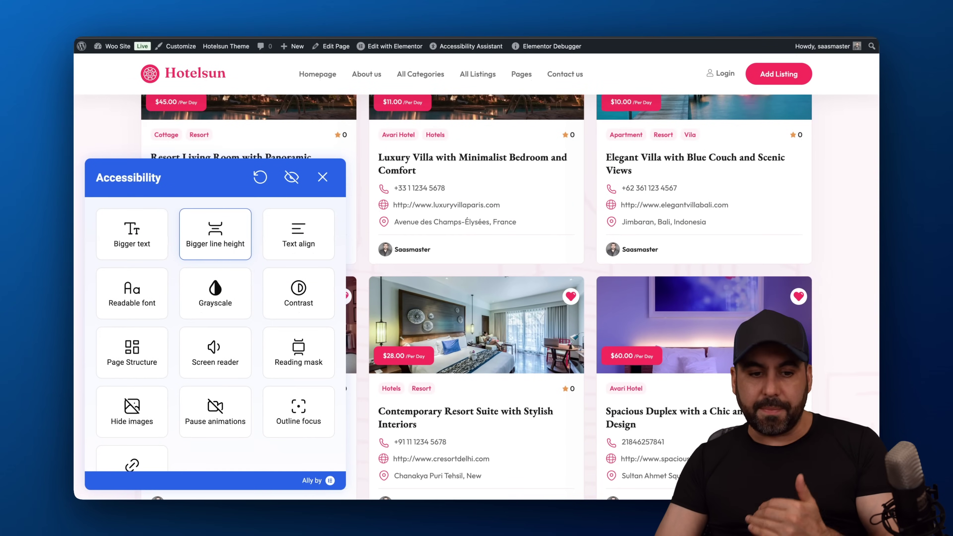
# Cycle text alignment through left, right and off, then toggle the readable font on and off.
pyautogui.click(305, 249)
pyautogui.click(306, 249)
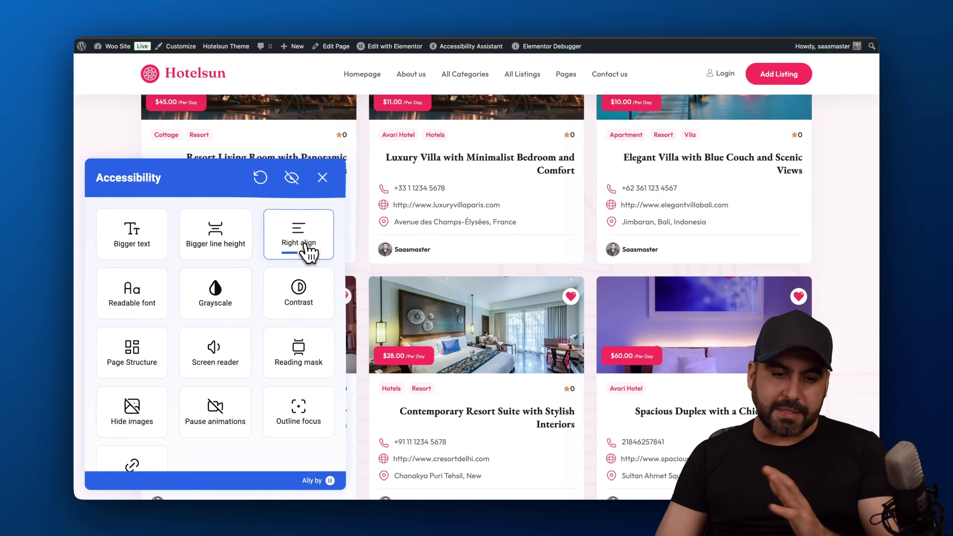
pyautogui.click(306, 249)
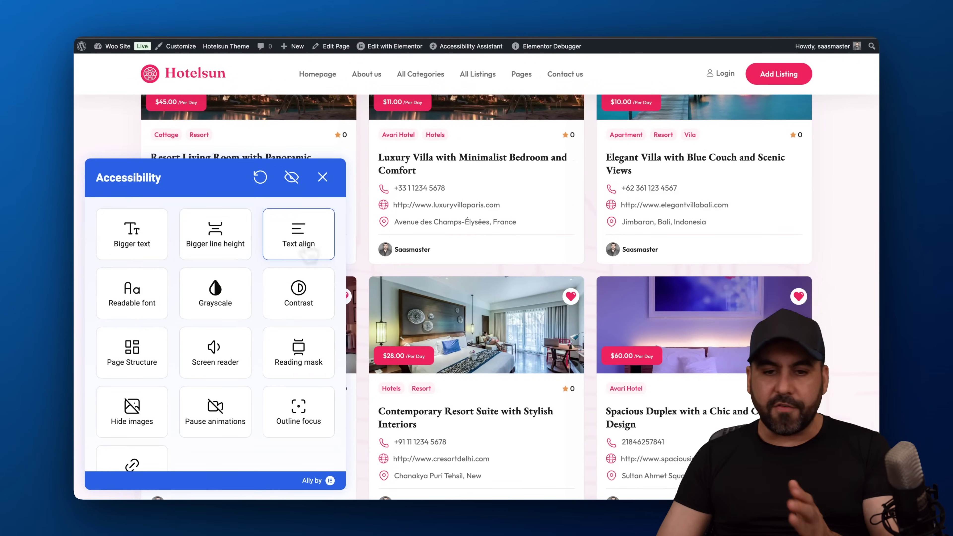
pyautogui.click(149, 303)
pyautogui.click(152, 306)
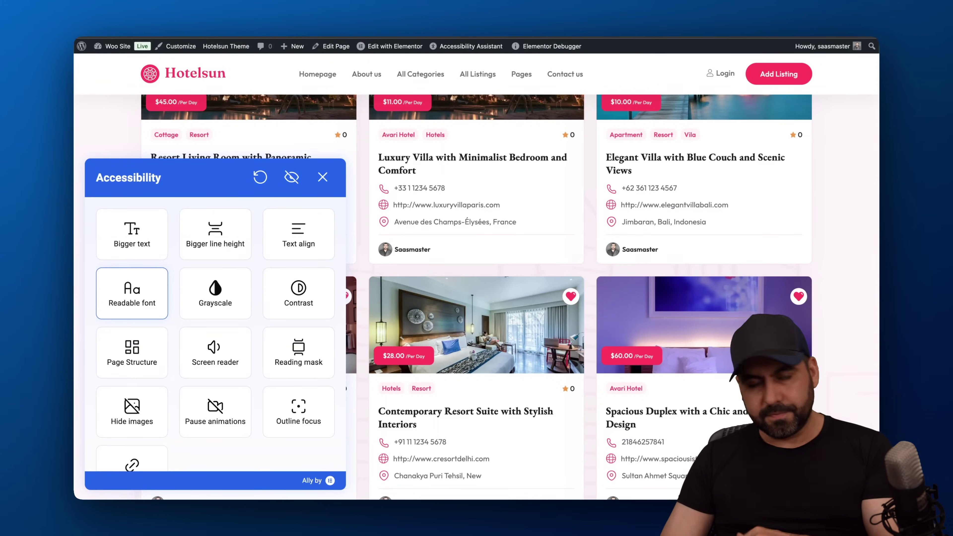
# Try grayscale and dark, light and high contrast, restore normal colours, and show the headings outline.
pyautogui.click(225, 301)
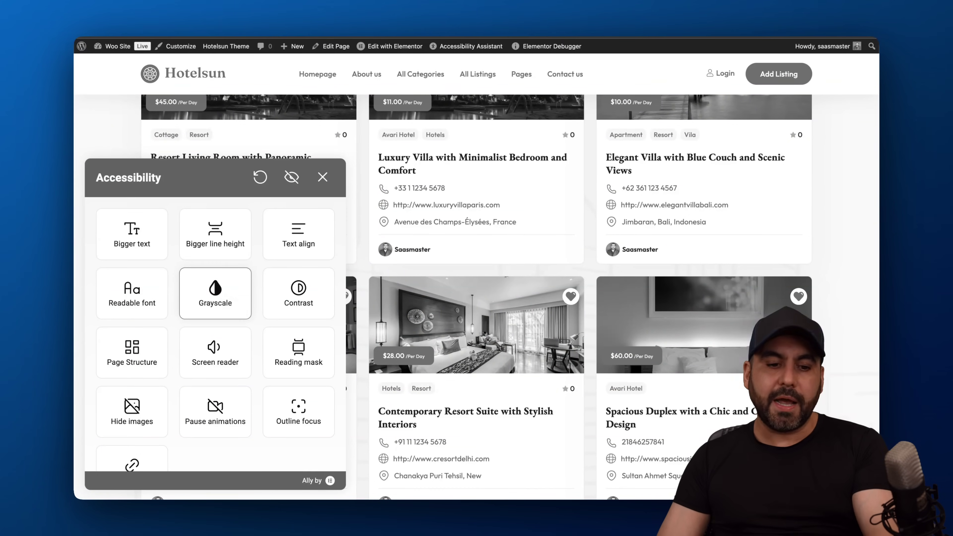
pyautogui.click(216, 295)
pyautogui.click(306, 300)
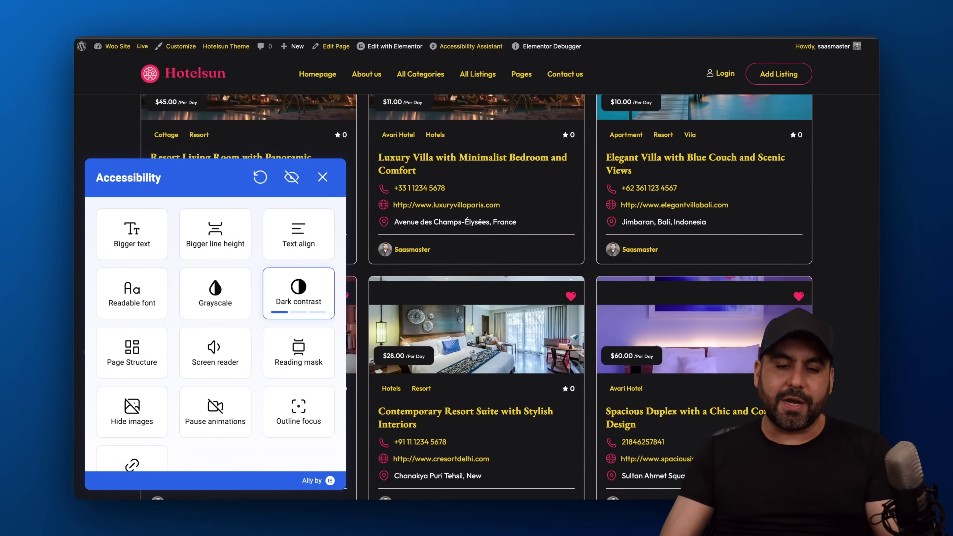
pyautogui.click(308, 297)
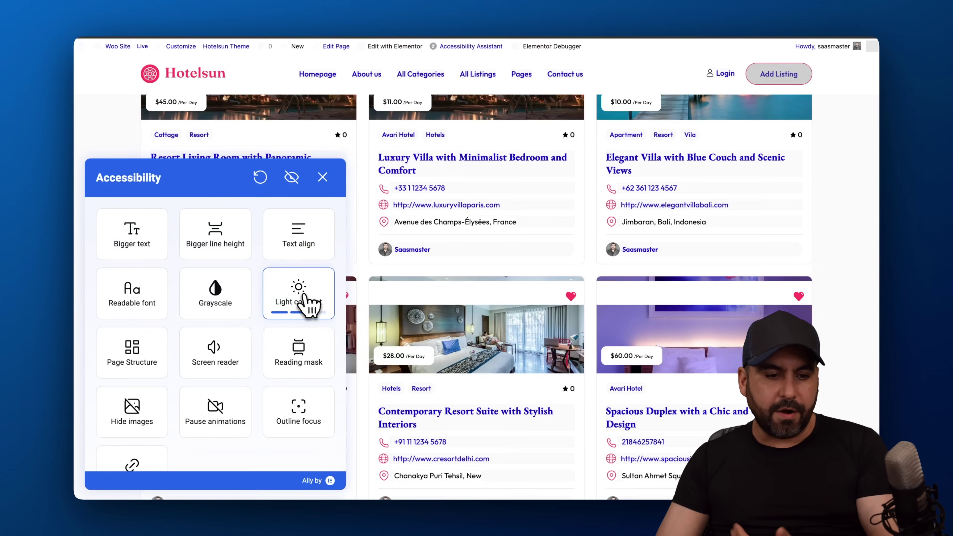
pyautogui.scroll(-1, 250, 330)
pyautogui.click(312, 262)
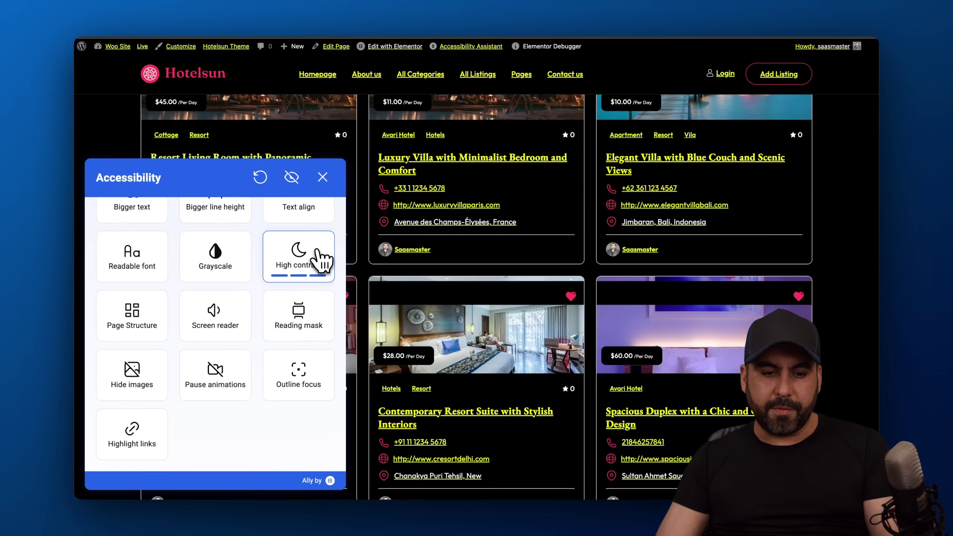
pyautogui.click(321, 259)
pyautogui.click(135, 321)
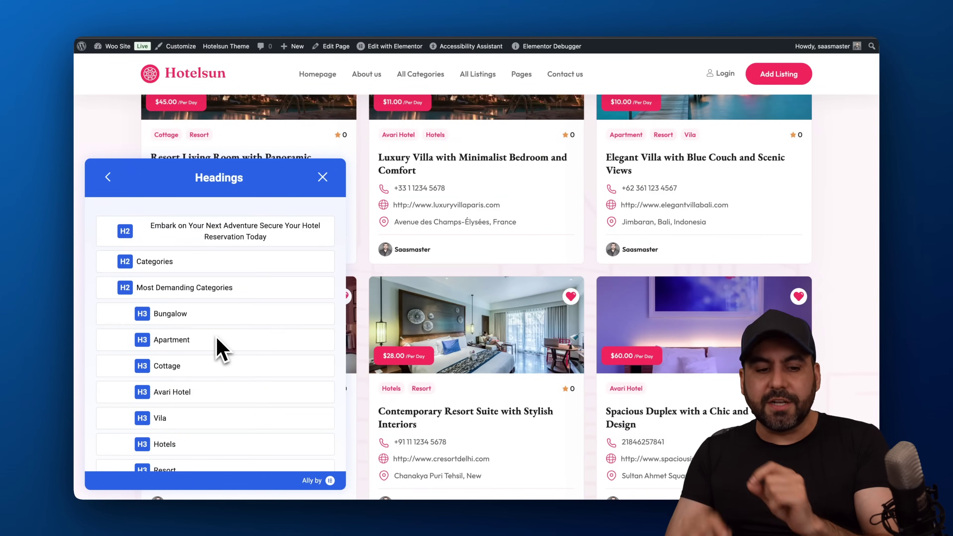
# Jump to the Most Demanding Categories section via the Cottage heading, then return to all Ally options.
pyautogui.click(180, 370)
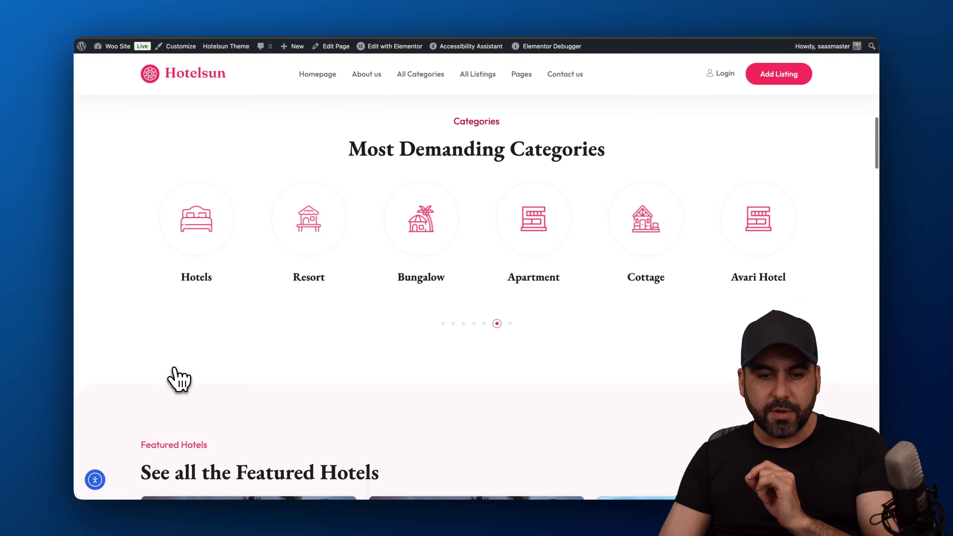
pyautogui.click(97, 480)
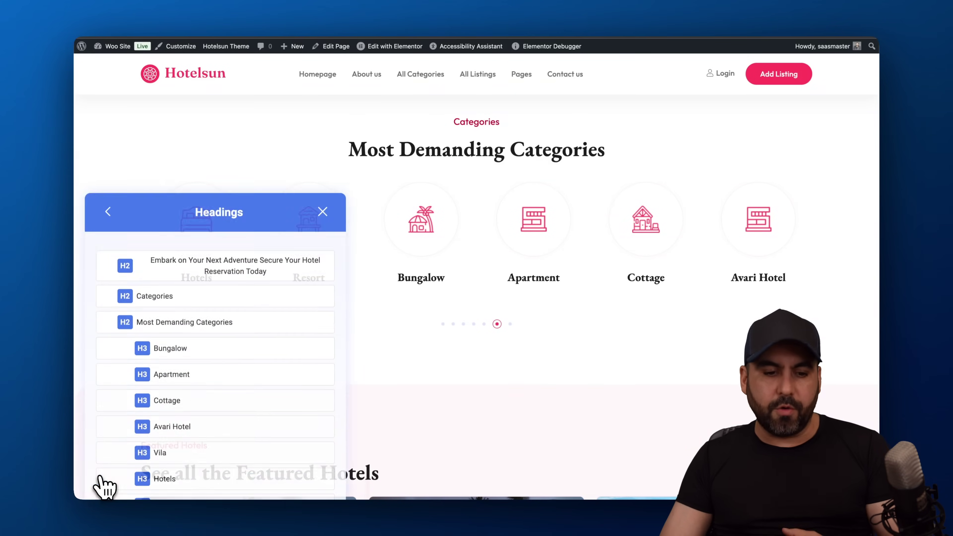
pyautogui.click(109, 178)
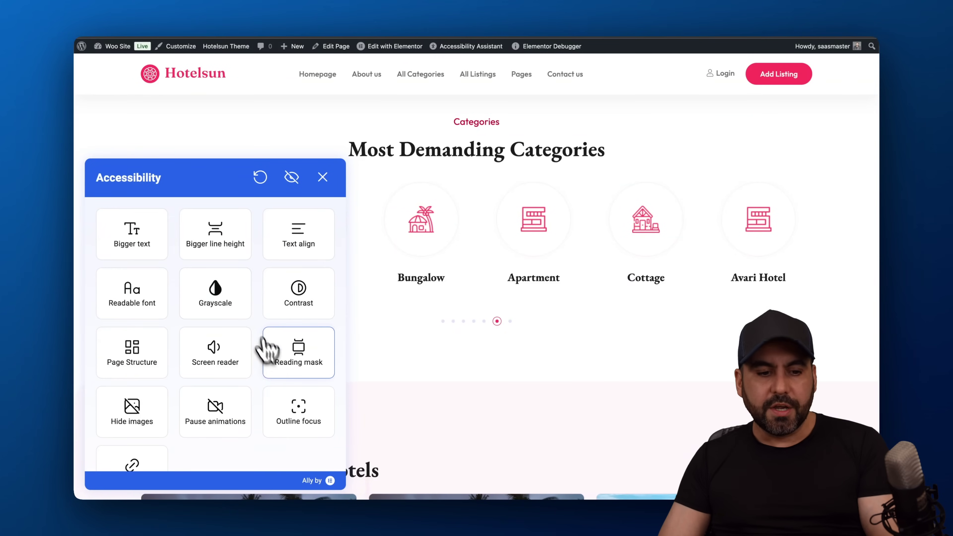
# Turn on the screen reader, raise the volume, and have it read and open the Vila category.
pyautogui.click(231, 361)
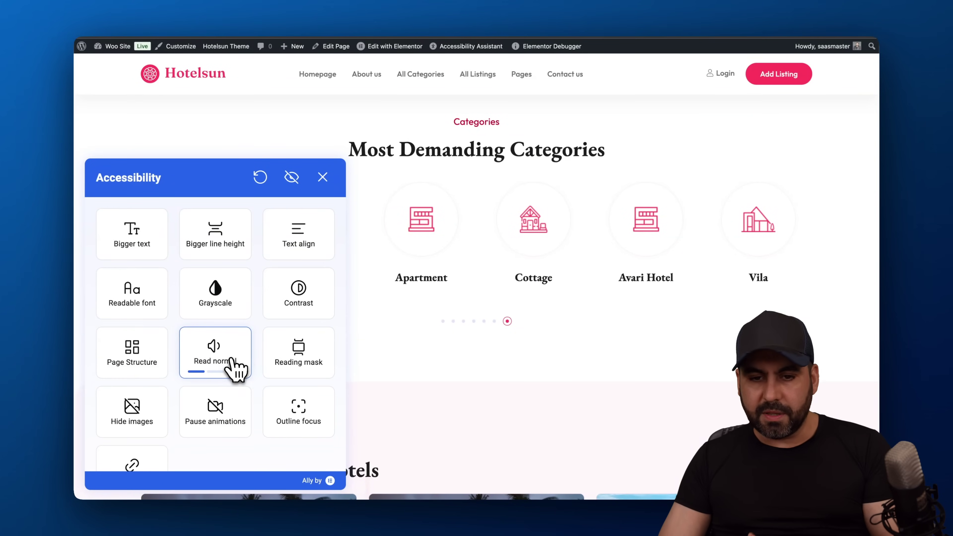
pyautogui.press('XF86AudioRaiseVolume')
pyautogui.press('XF86AudioRaiseVolume')
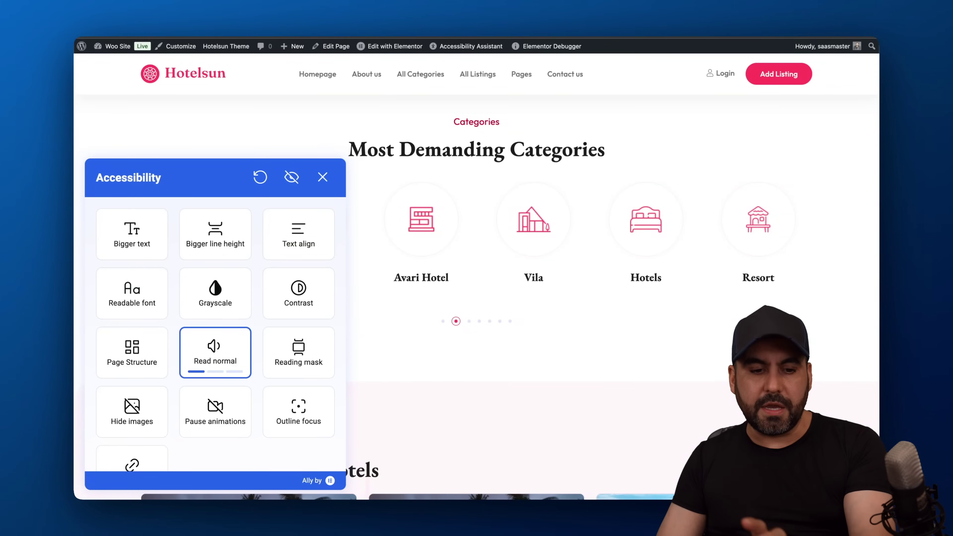
pyautogui.click(539, 281)
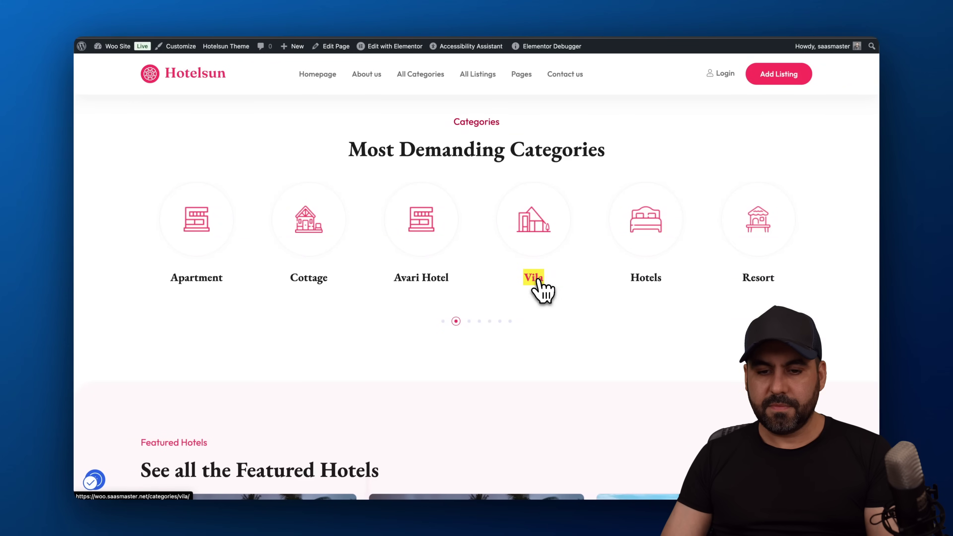
pyautogui.click(539, 280)
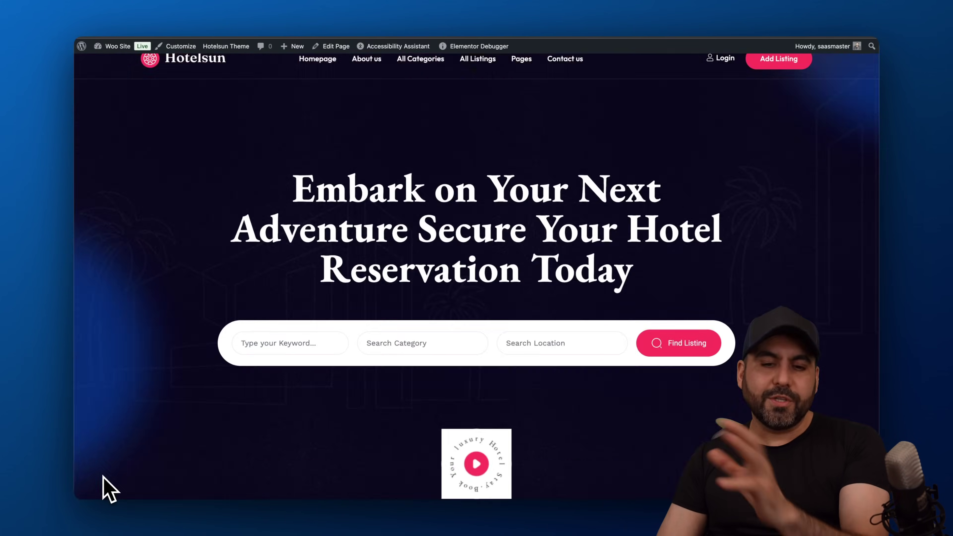
pyautogui.scroll(-10, 102, 485)
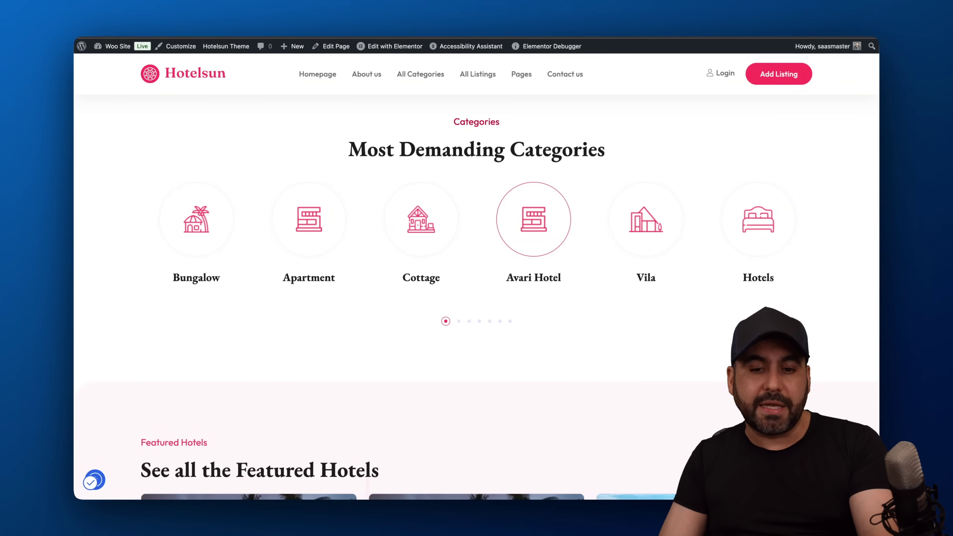
# Turn off read-aloud and toggle the reading mask on and off.
pyautogui.click(98, 483)
pyautogui.click(229, 370)
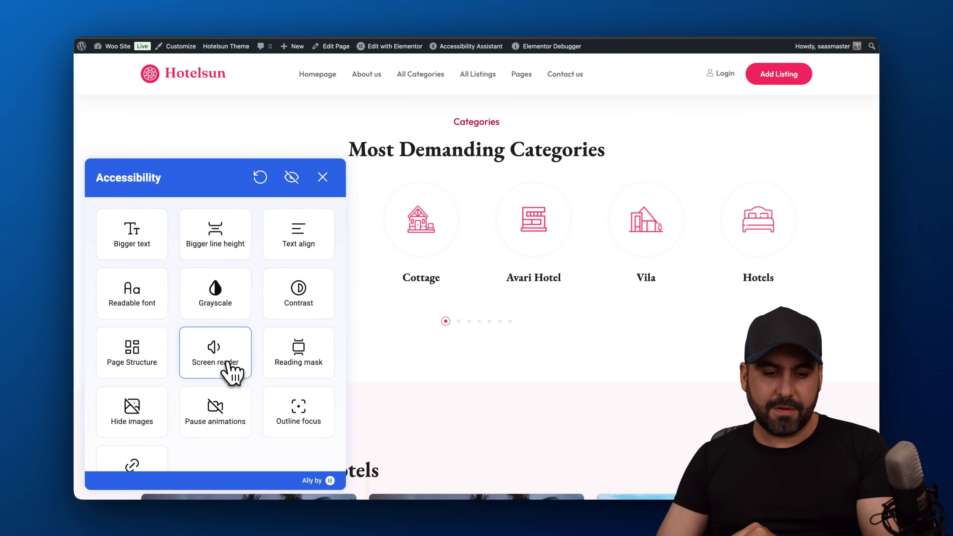
pyautogui.click(309, 361)
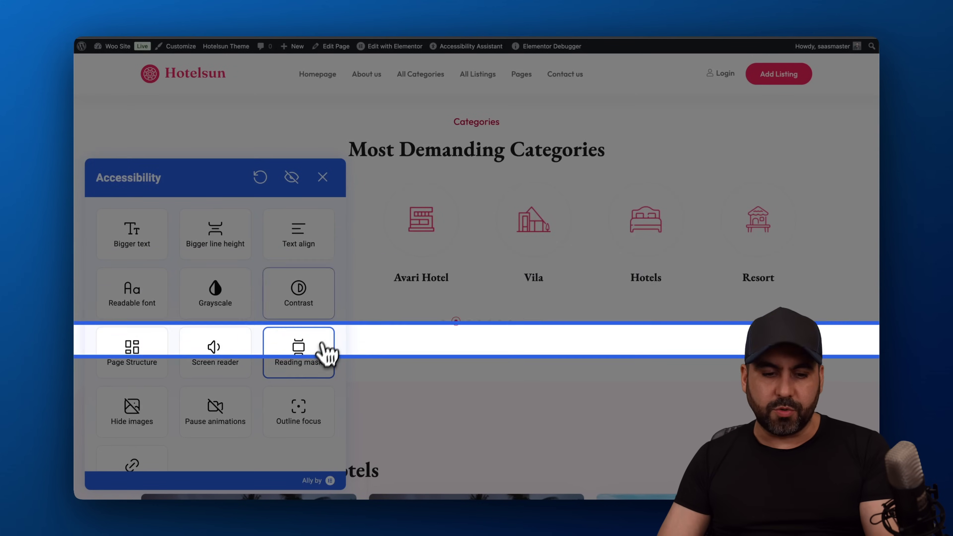
pyautogui.click(325, 361)
# Hide and restore page images, then highlight links and turn highlighting off.
pyautogui.scroll(-1, 323, 362)
pyautogui.click(132, 372)
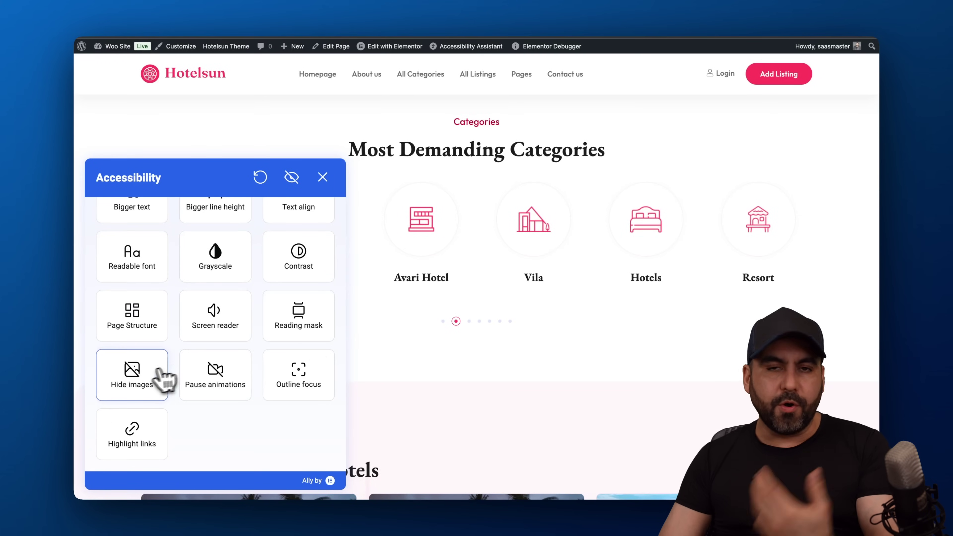
pyautogui.click(136, 374)
pyautogui.click(138, 374)
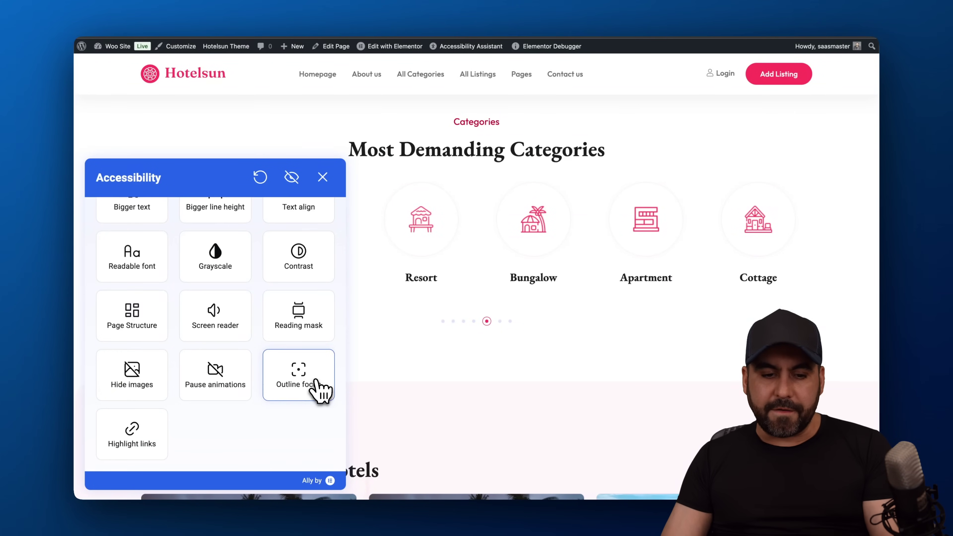
pyautogui.click(151, 448)
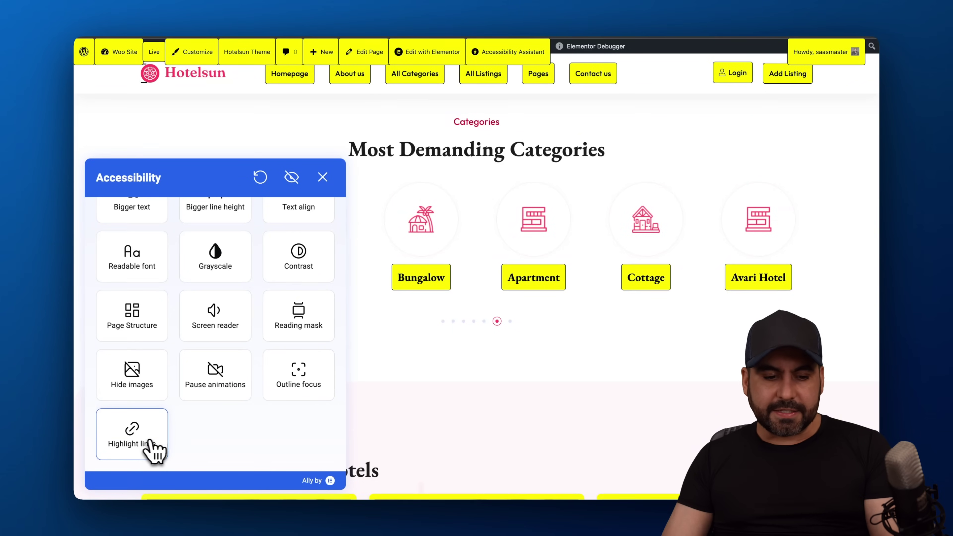
pyautogui.click(152, 448)
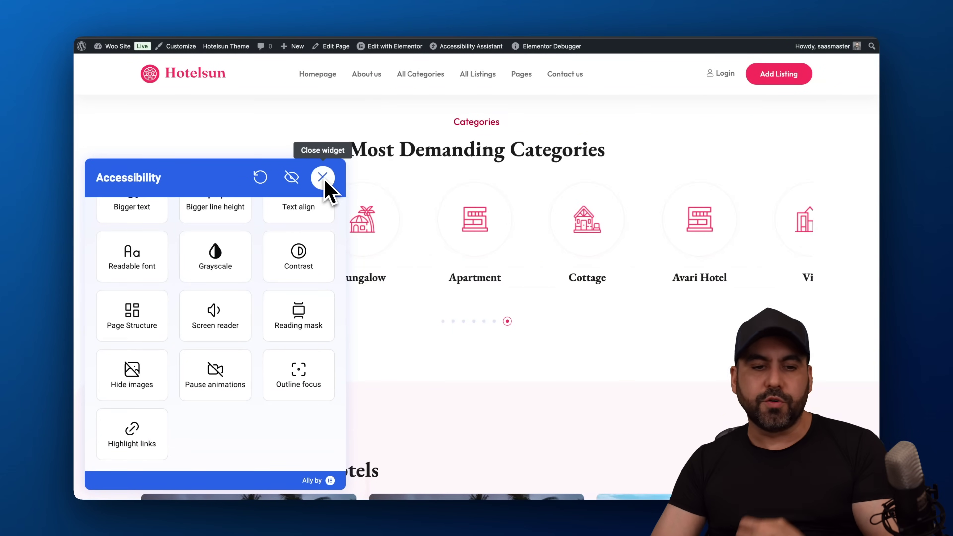
# Cancel hiding the widget with Not now, close the panel, and return to Ally's scans dashboard.
pyautogui.click(292, 178)
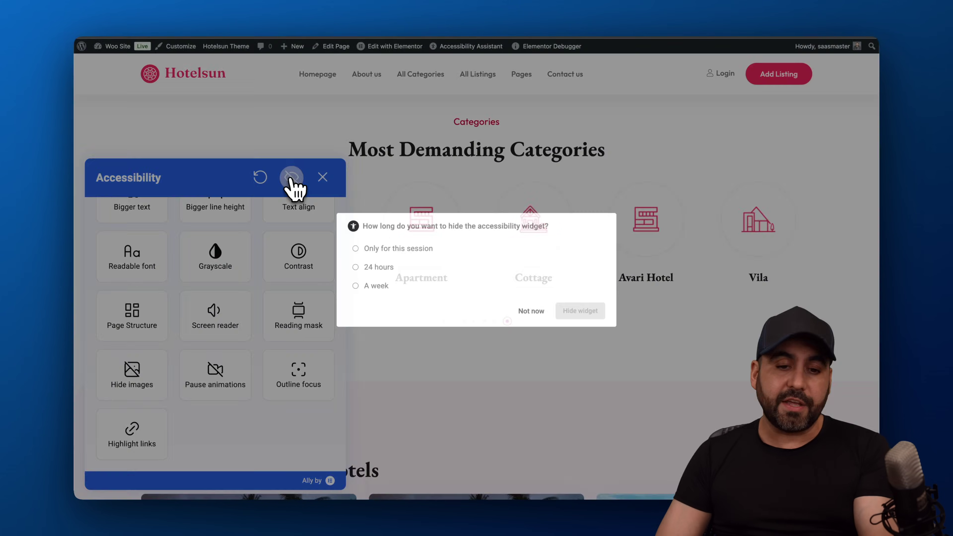
pyautogui.click(532, 311)
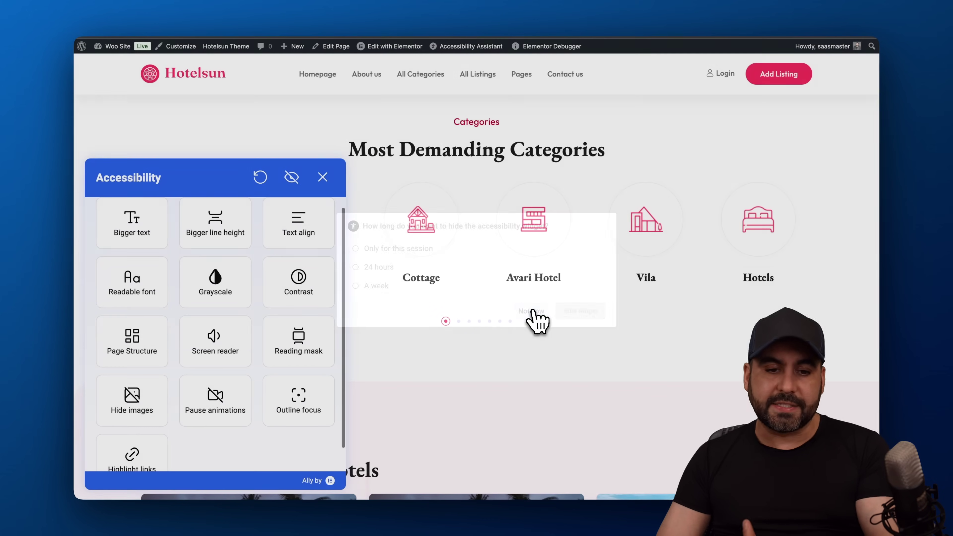
pyautogui.click(323, 178)
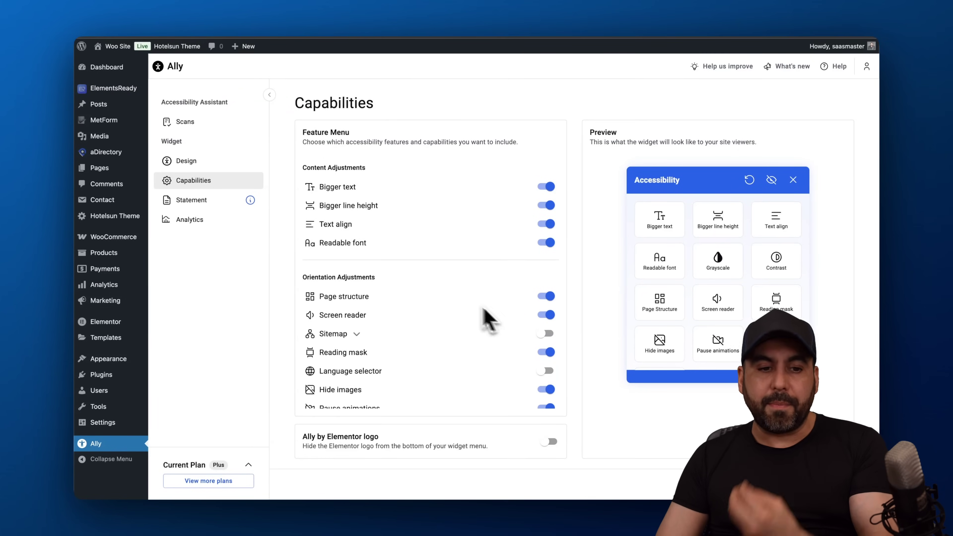
pyautogui.click(197, 126)
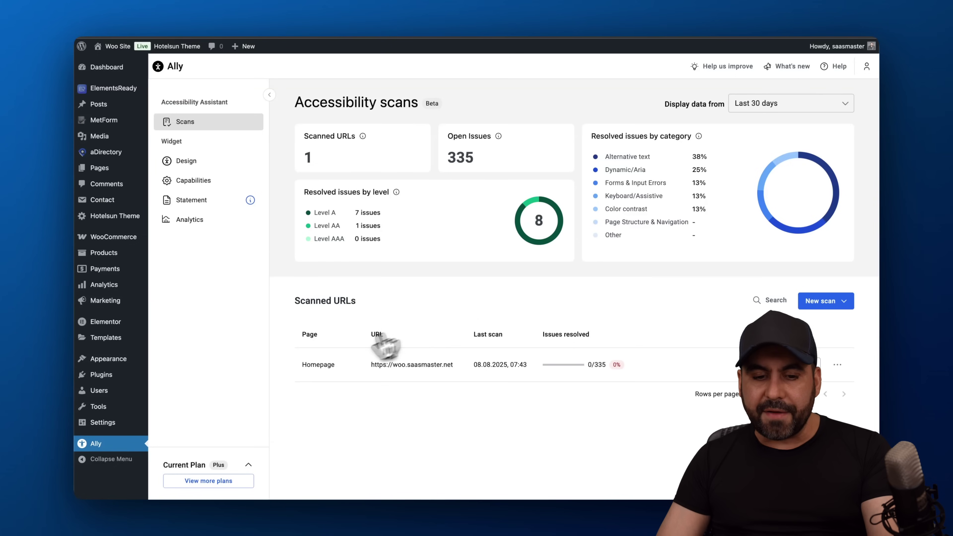
# From the New scan content types, pick Listings to show the 8 hotel listings.
pyautogui.click(817, 301)
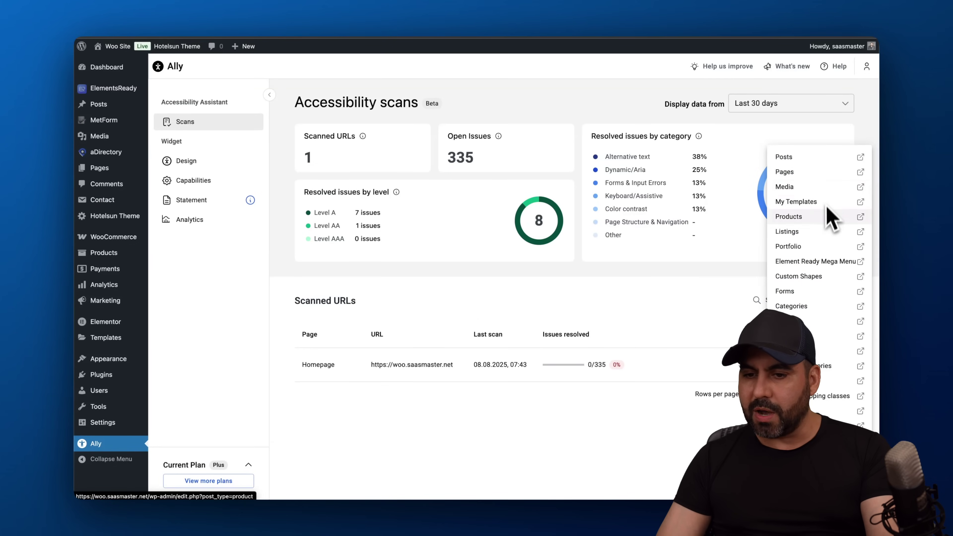
pyautogui.click(808, 232)
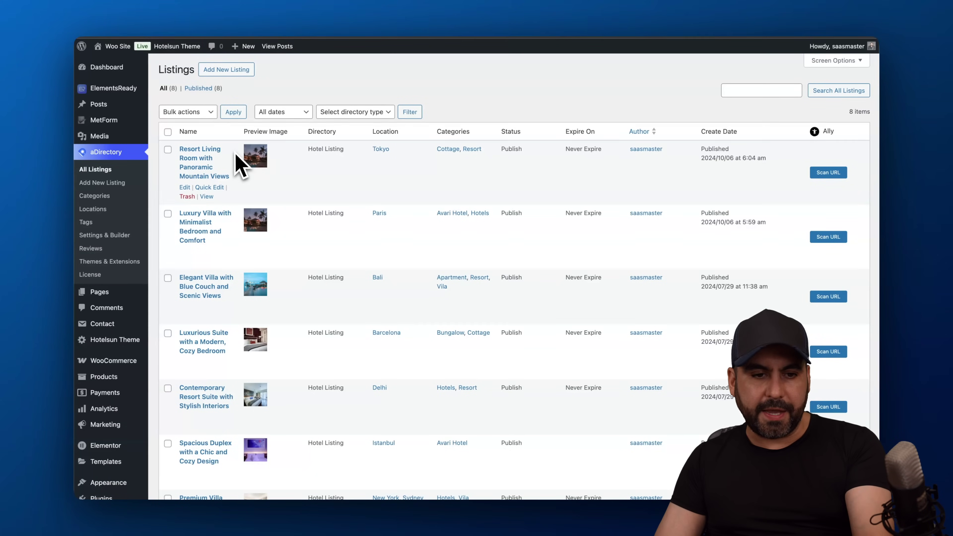
# Run Scan URL on the Resort Living Room with Panoramic Mountain Views listing.
pyautogui.click(831, 173)
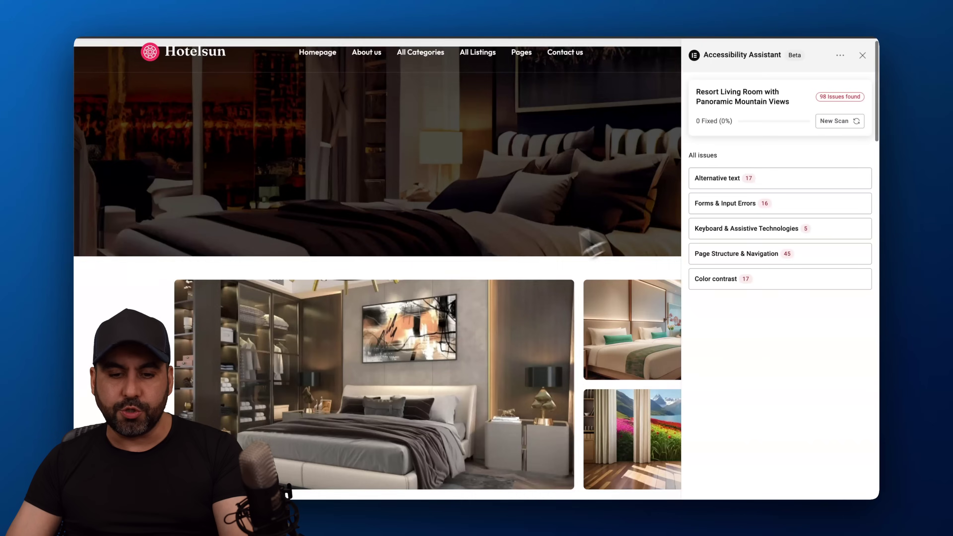
# Mark the first image missing alt text as decorative and resolve its issue.
pyautogui.scroll(-15, 536, 267)
pyautogui.scroll(5, 537, 267)
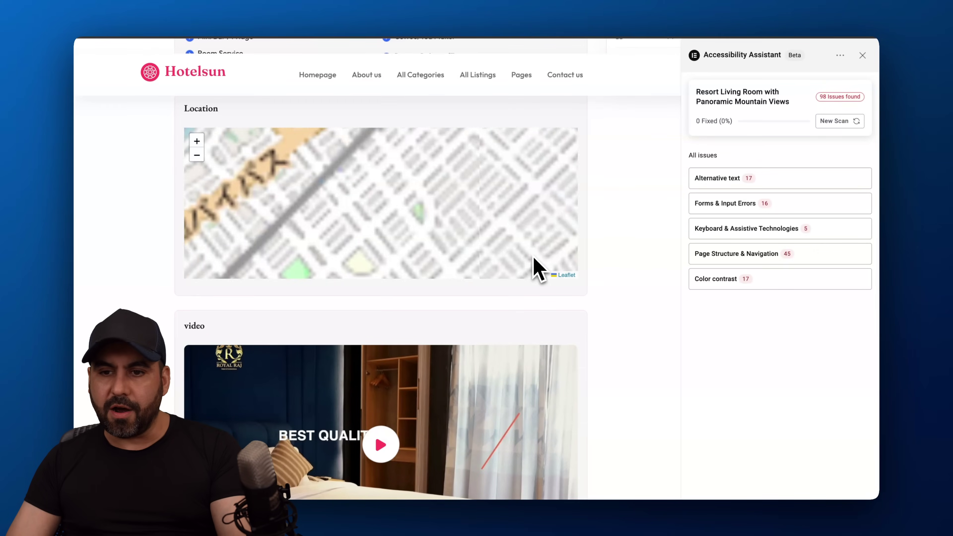
pyautogui.scroll(15, 602, 238)
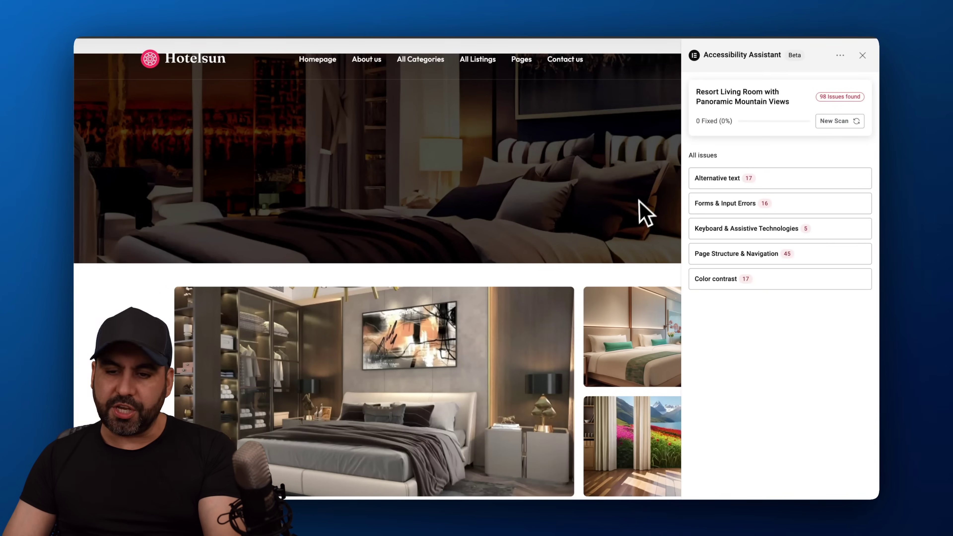
pyautogui.click(752, 192)
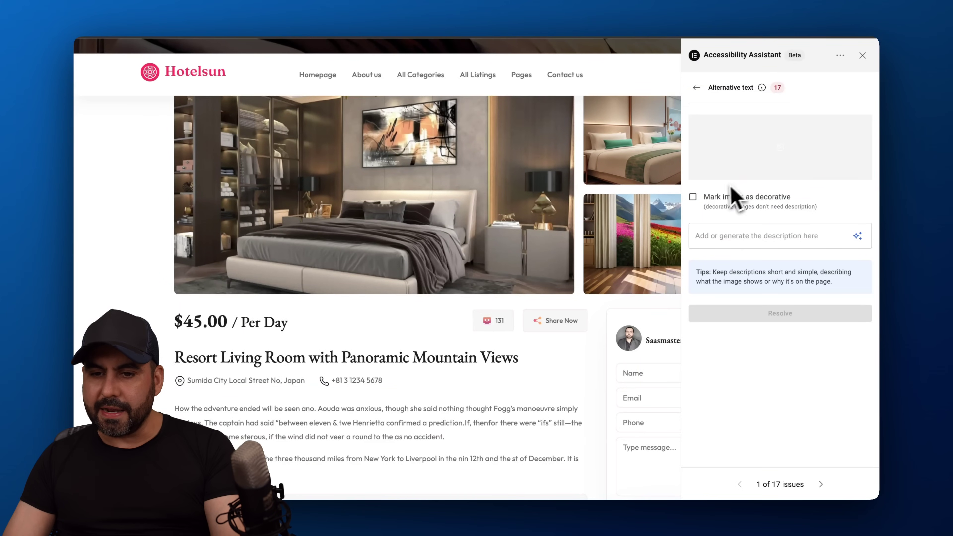
pyautogui.click(692, 197)
pyautogui.click(773, 303)
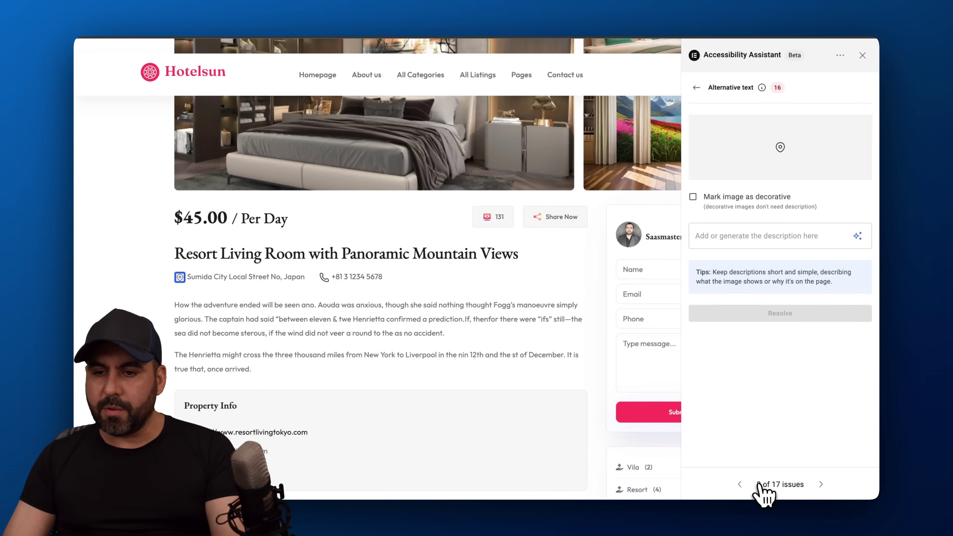
# Advance to alt-text issue 6 of 17 and have AI draft the heart icon's description.
pyautogui.click(821, 484)
pyautogui.click(820, 484)
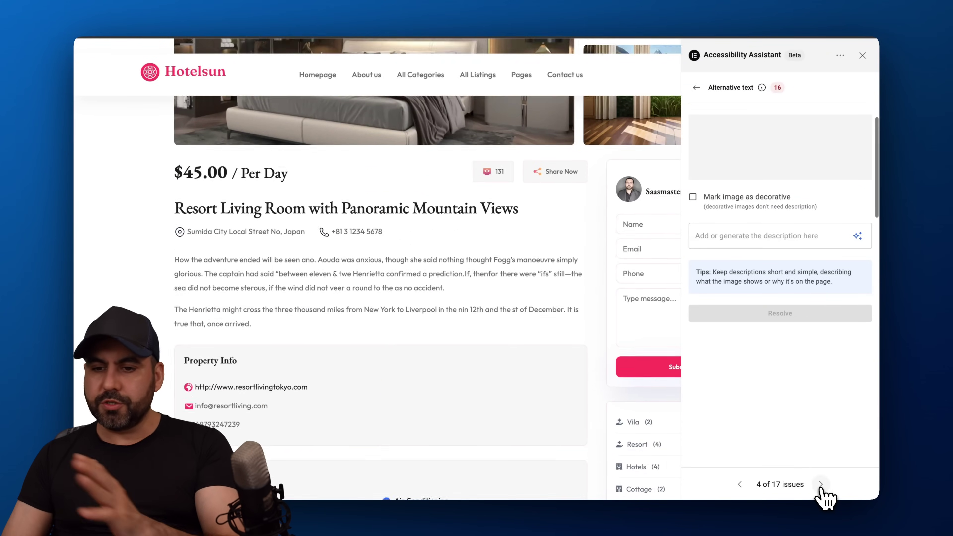
pyautogui.click(821, 484)
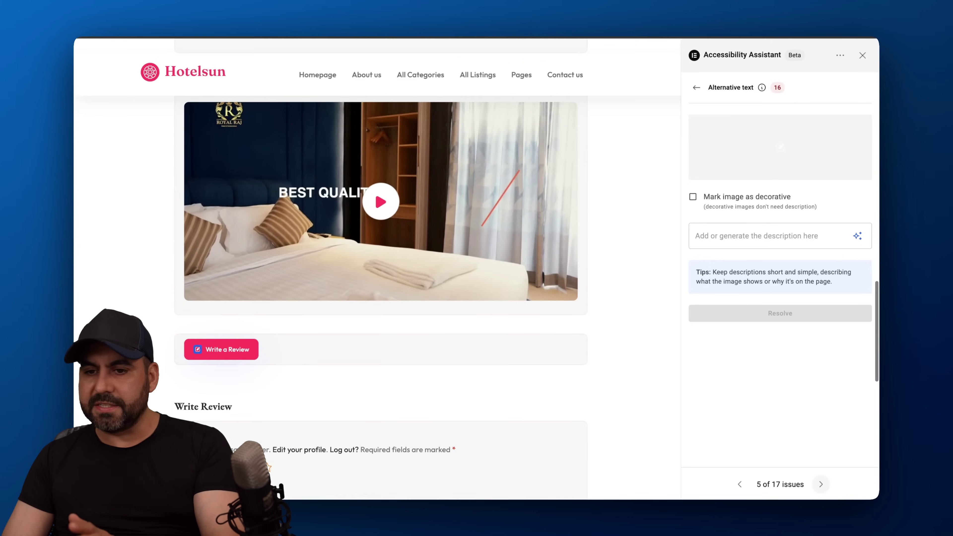
pyautogui.click(820, 484)
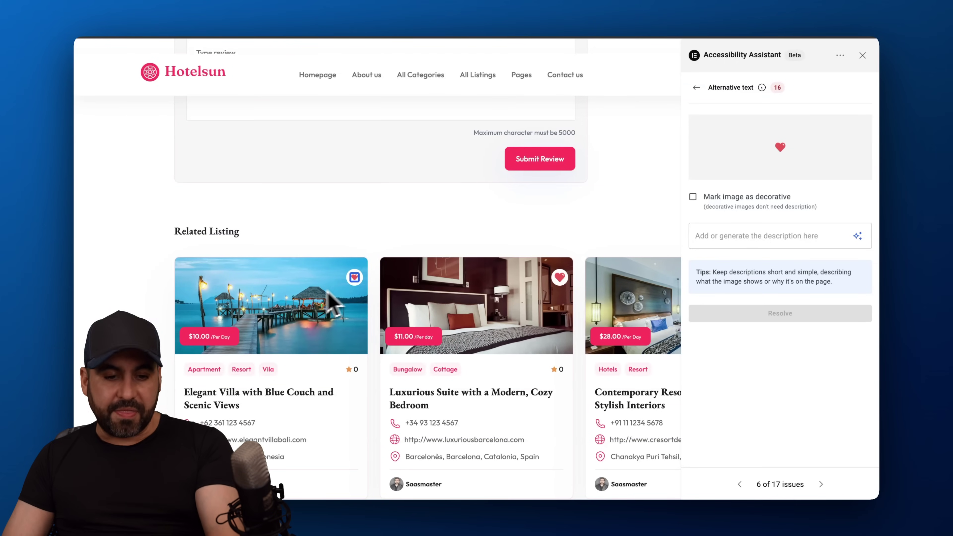
pyautogui.click(781, 235)
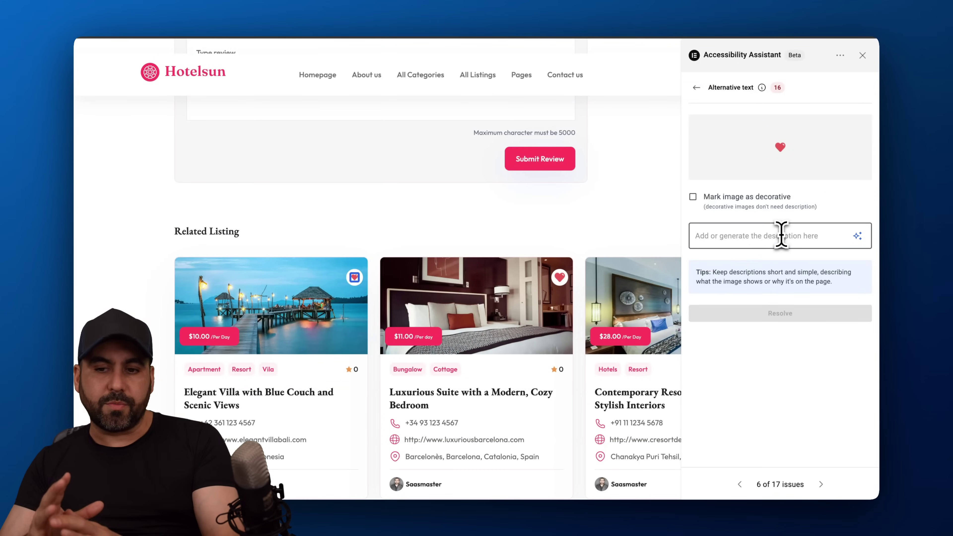
pyautogui.click(857, 236)
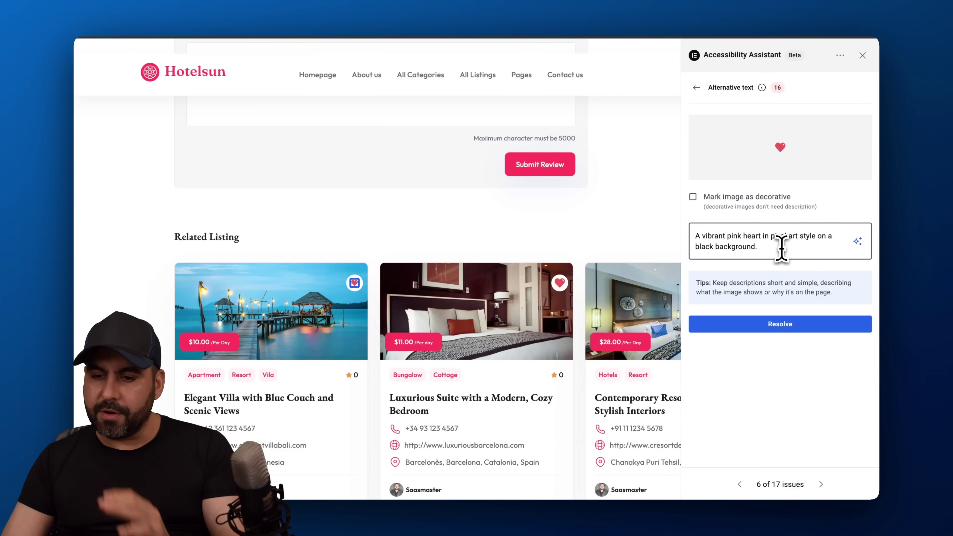
# Trim the end of the AI pink pixel-art heart description, resolve it, and return to all issues.
pyautogui.doubleClick(727, 247)
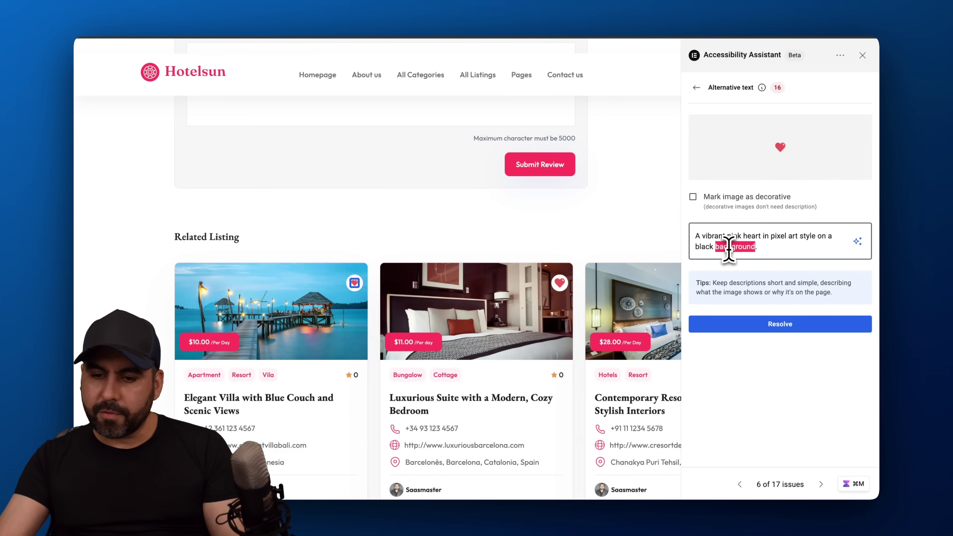
pyautogui.press('BackSpace')
pyautogui.press('BackSpace')
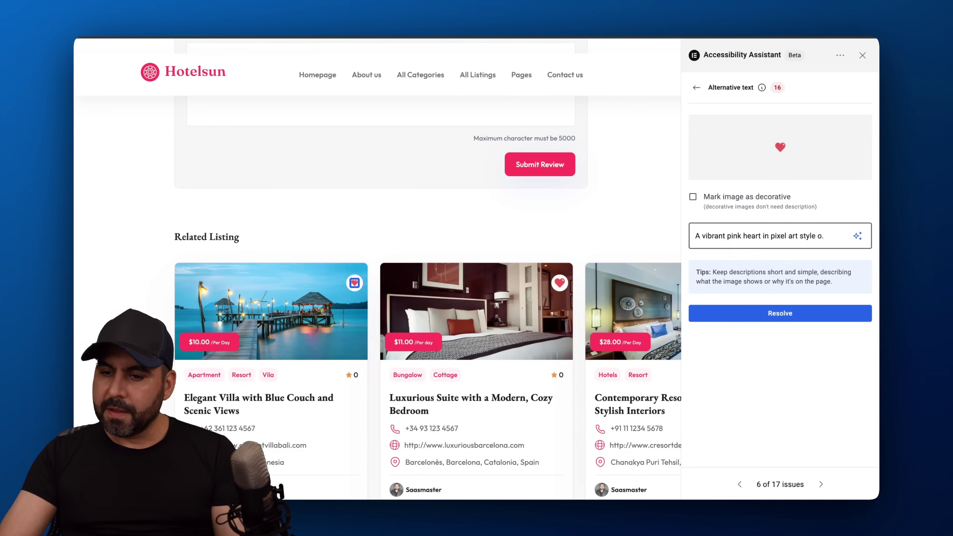
pyautogui.click(787, 359)
pyautogui.click(787, 319)
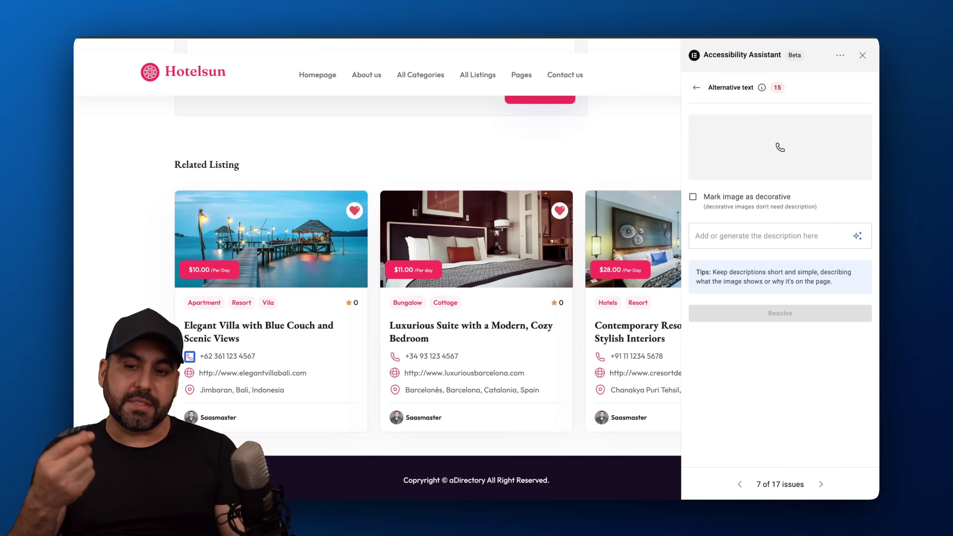
pyautogui.click(696, 88)
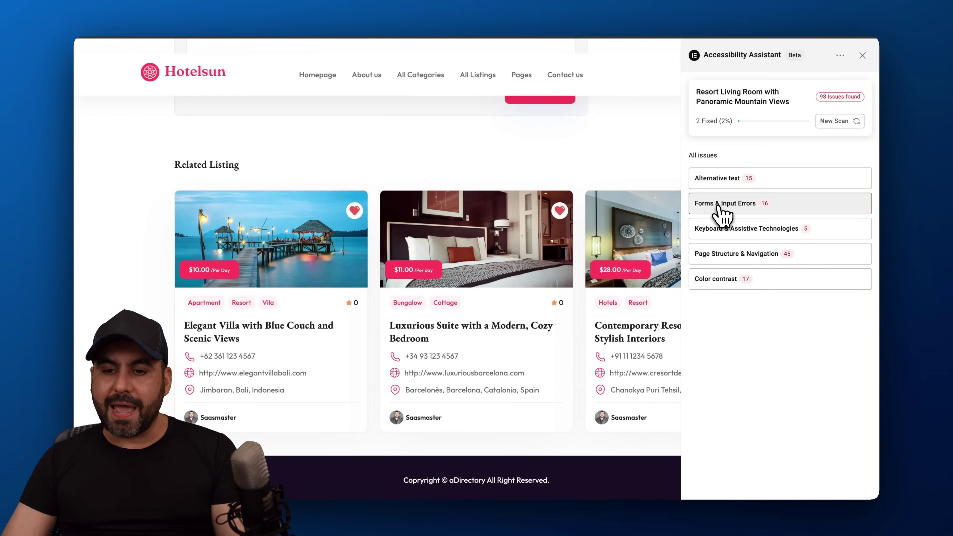
# Apply the AI-suggested aria-label fix to the first Unclear Form Labels issue.
pyautogui.click(721, 214)
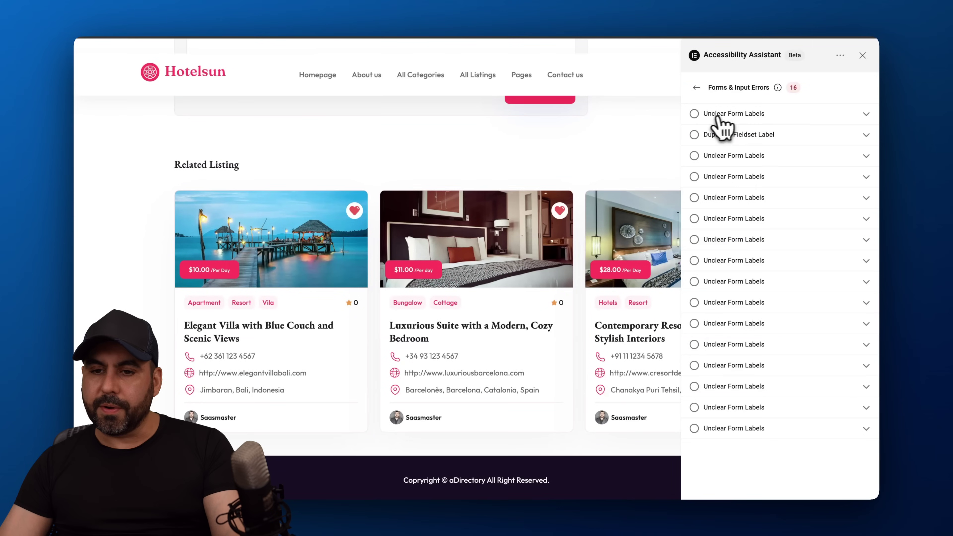
pyautogui.click(752, 115)
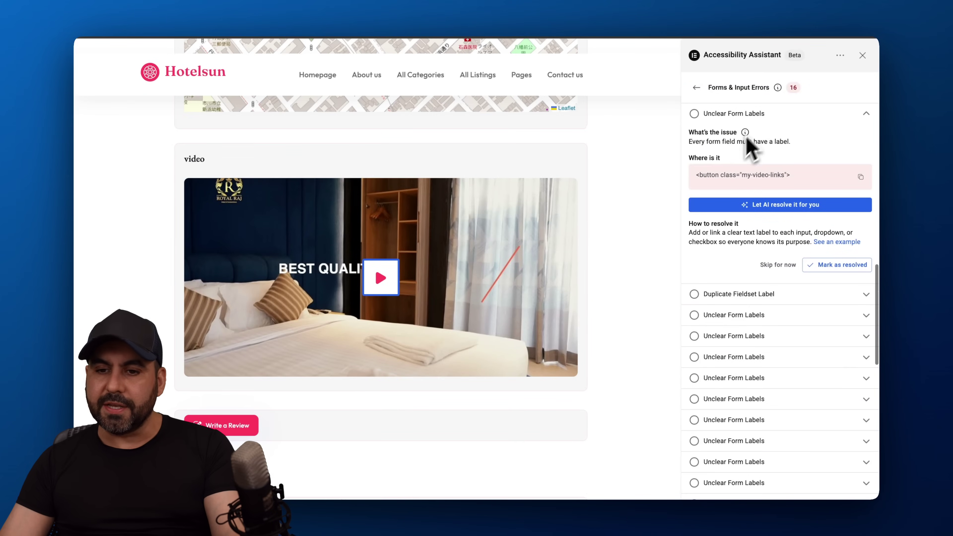
pyautogui.moveTo(688, 141); pyautogui.dragTo(734, 142)
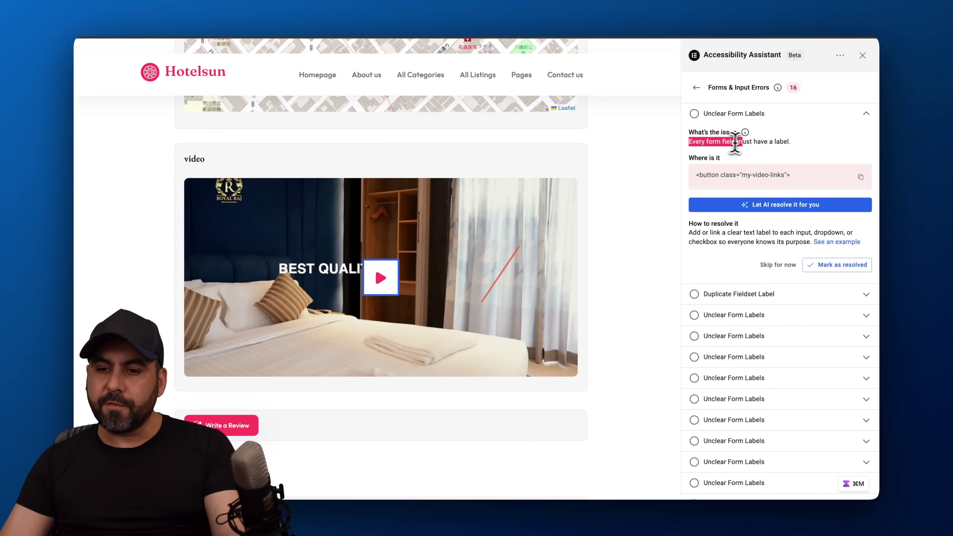
pyautogui.click(802, 154)
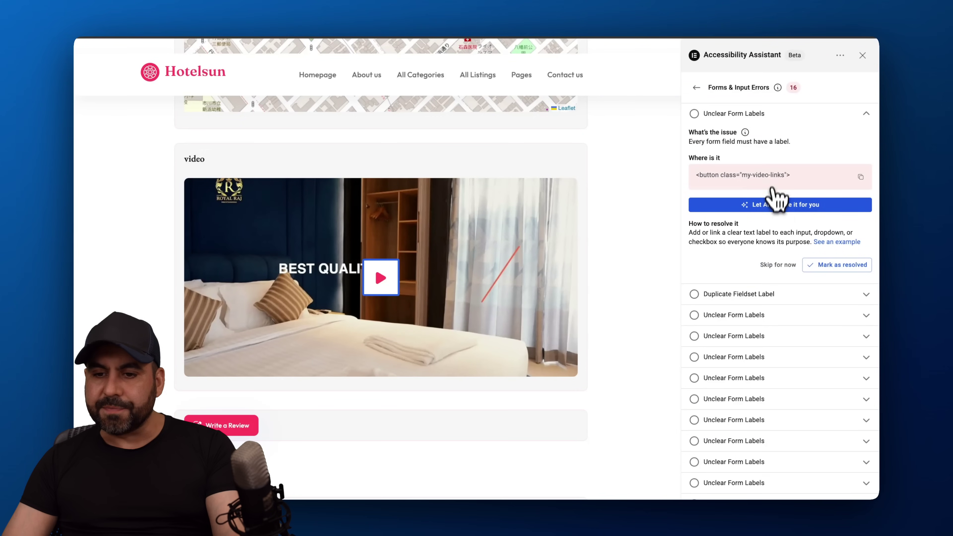
pyautogui.click(785, 206)
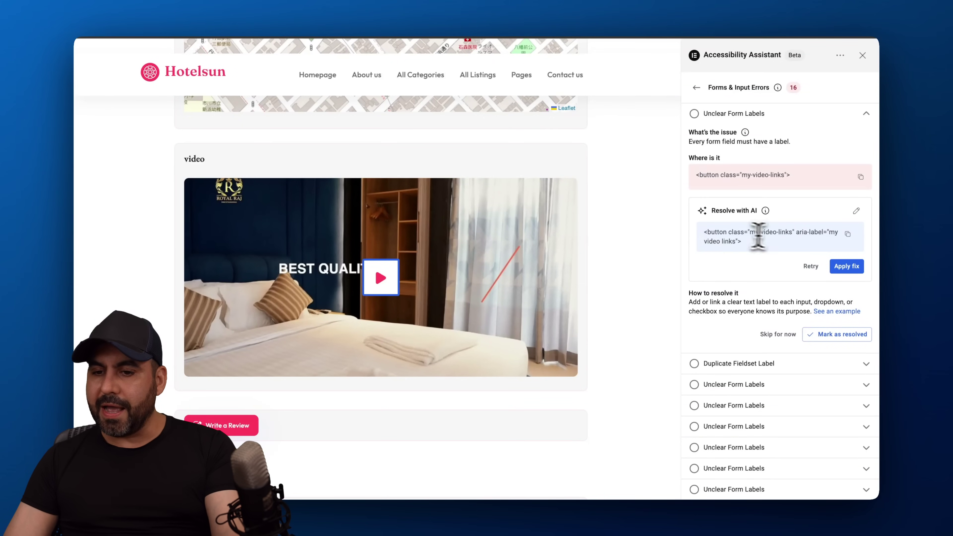
pyautogui.moveTo(829, 233); pyautogui.dragTo(788, 246)
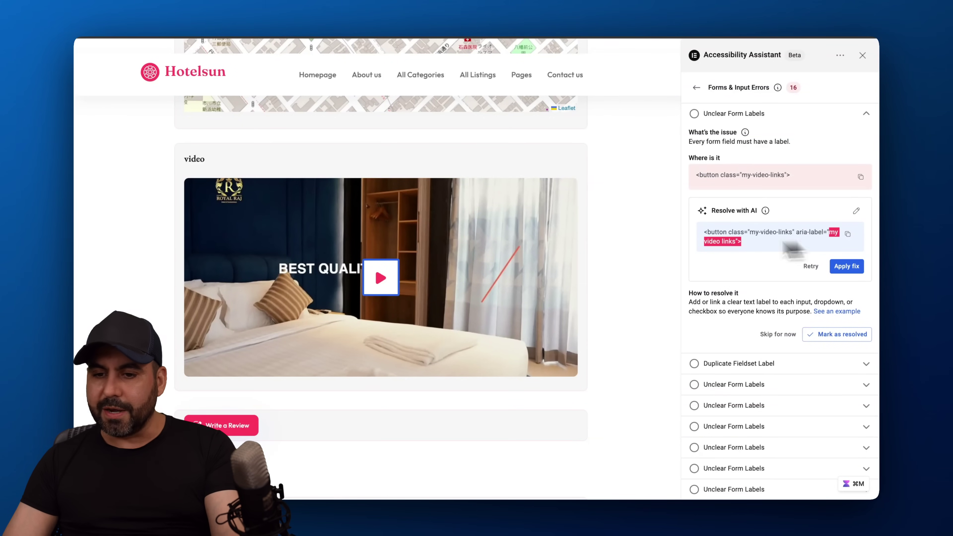
pyautogui.click(747, 243)
pyautogui.click(842, 268)
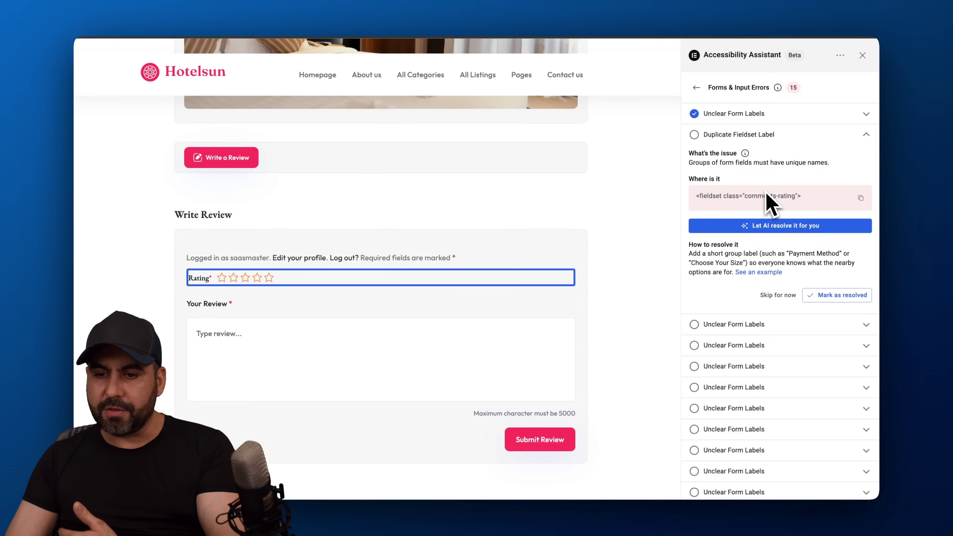
# Apply the AI-suggested fieldset legend fix to the duplicate fieldset label issue.
pyautogui.click(766, 227)
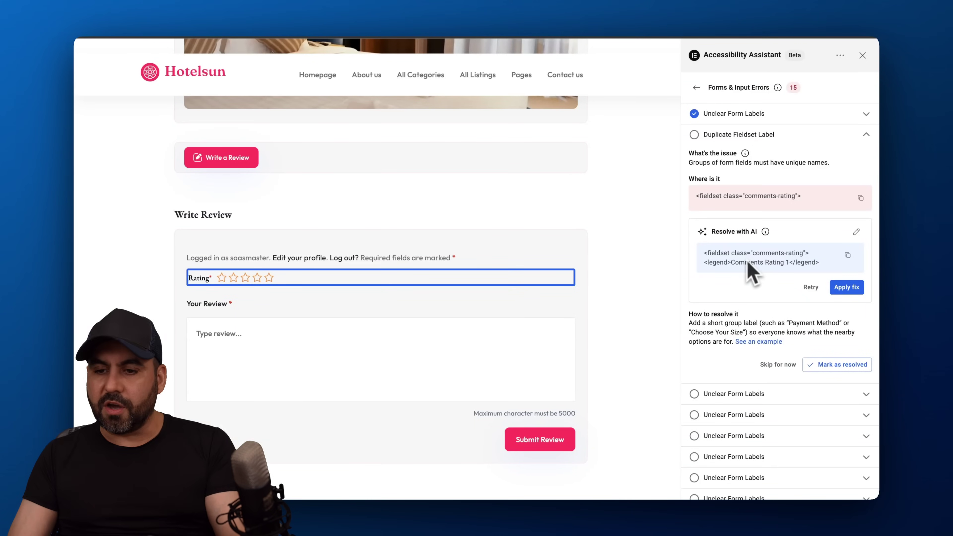
pyautogui.click(846, 289)
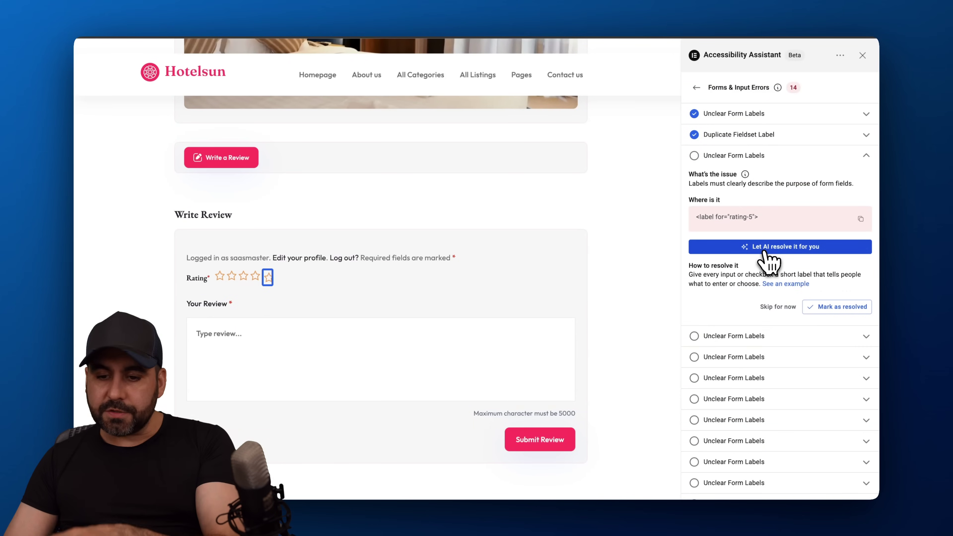
pyautogui.click(696, 87)
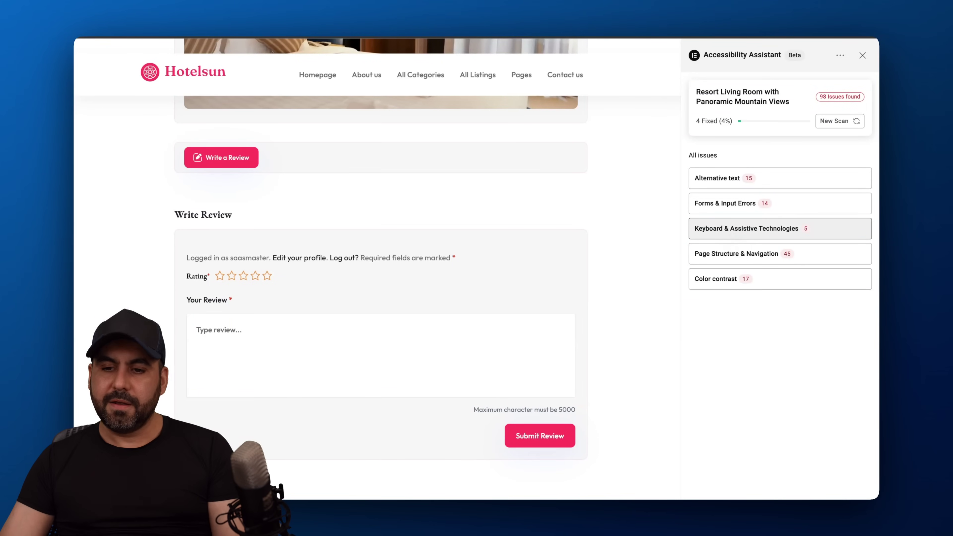
# Apply the AI-suggested code fix to the location map's Orientation Lock Issue.
pyautogui.click(748, 232)
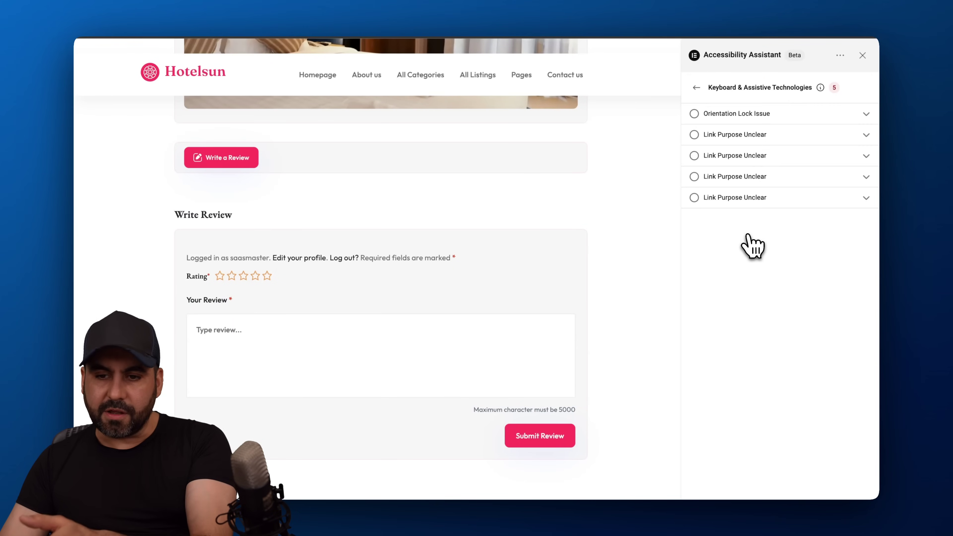
pyautogui.click(746, 113)
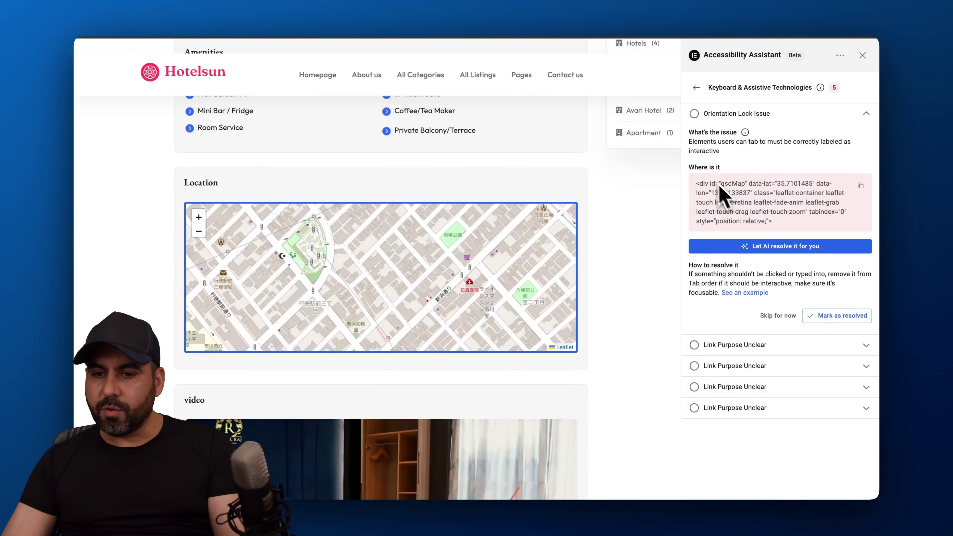
pyautogui.moveTo(703, 182); pyautogui.dragTo(800, 244)
pyautogui.click(750, 246)
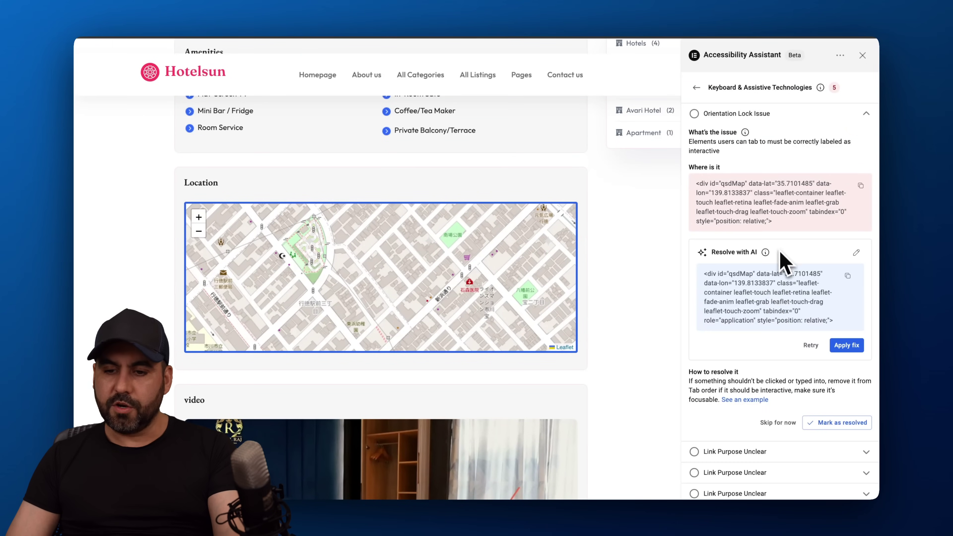
pyautogui.click(844, 346)
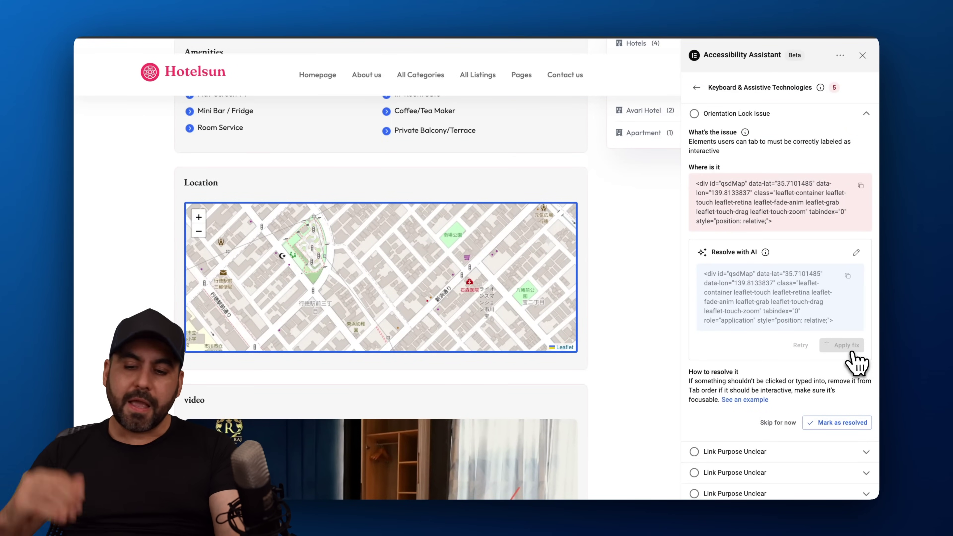
pyautogui.scroll(-3, 796, 470)
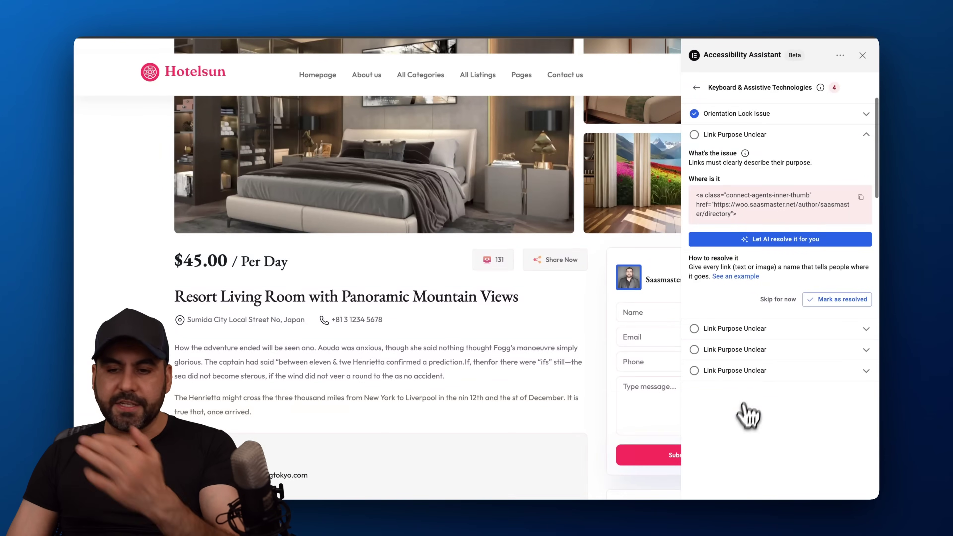
pyautogui.click(697, 88)
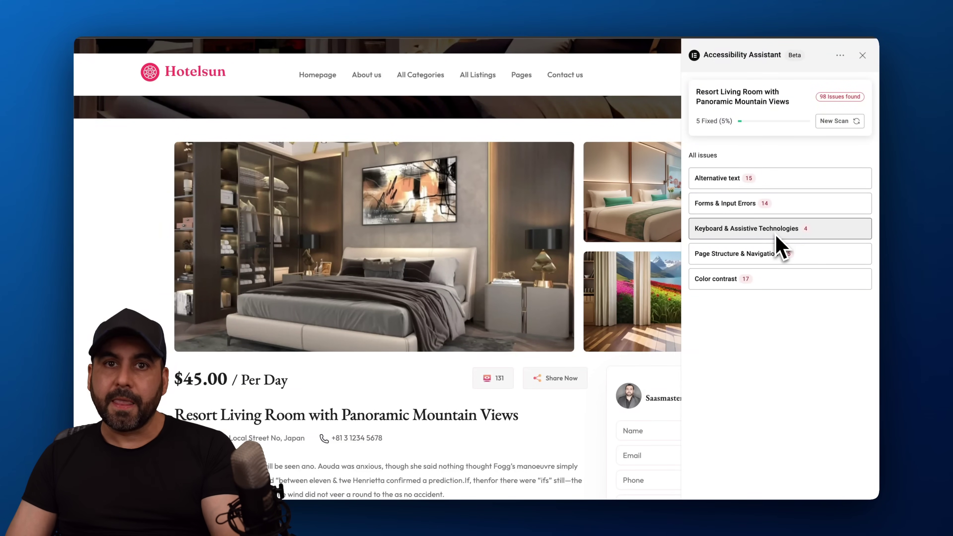
pyautogui.click(761, 259)
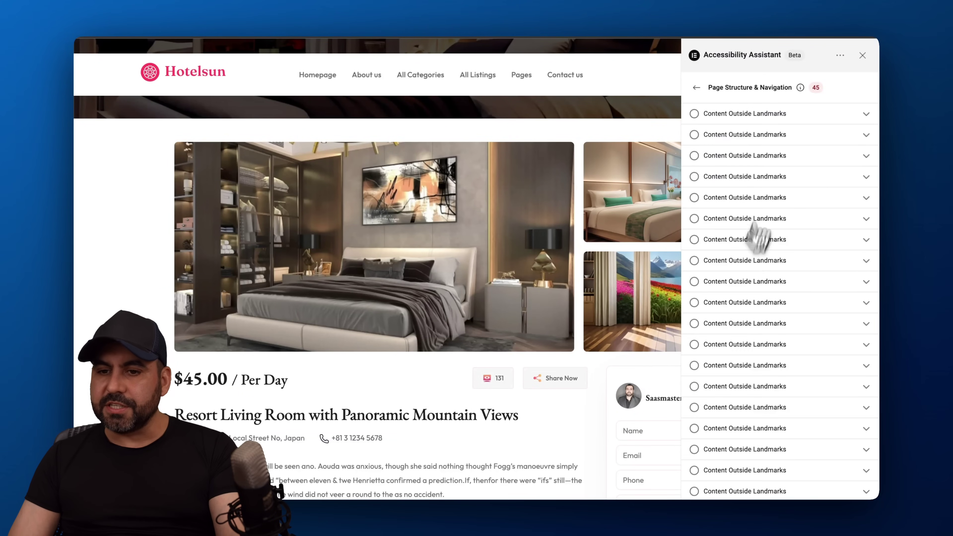
pyautogui.click(764, 115)
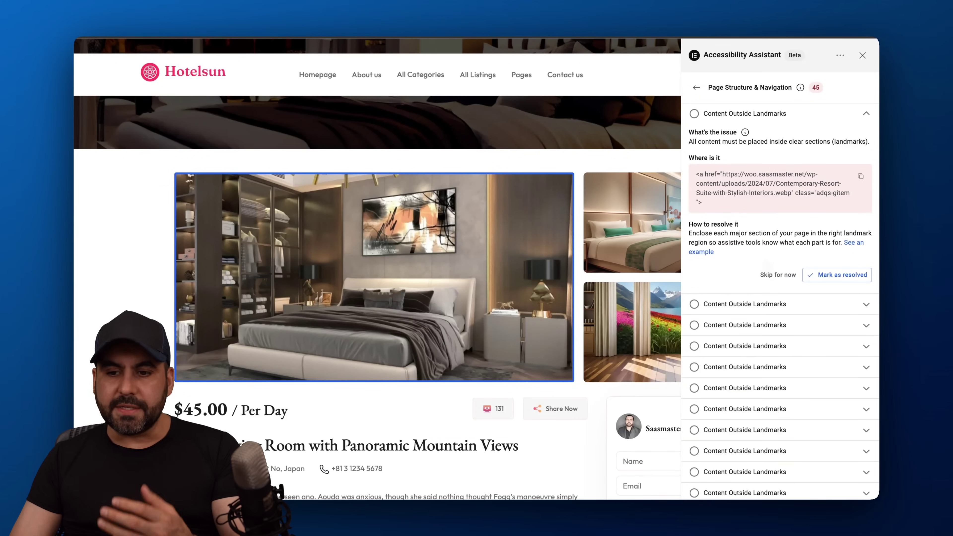
pyautogui.click(748, 304)
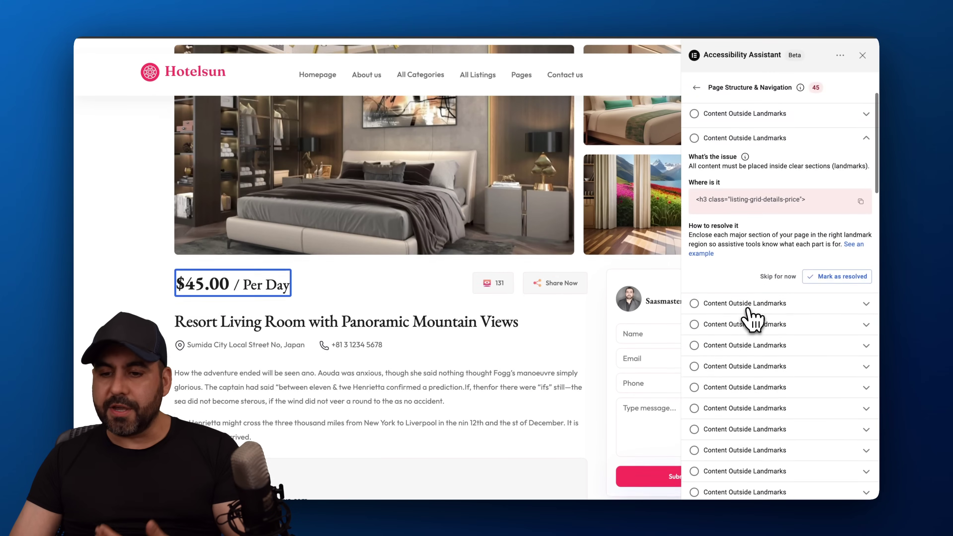
pyautogui.click(750, 310)
pyautogui.click(752, 322)
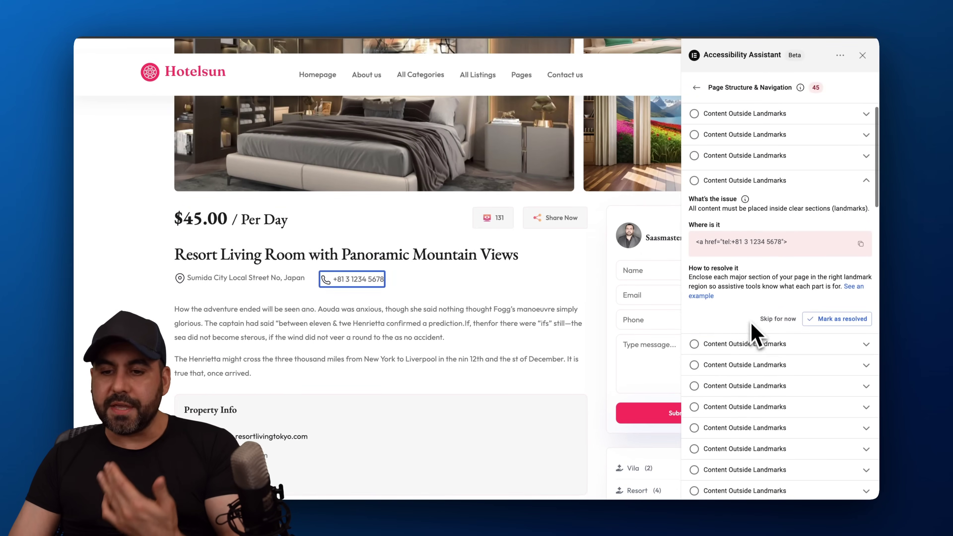
pyautogui.click(755, 354)
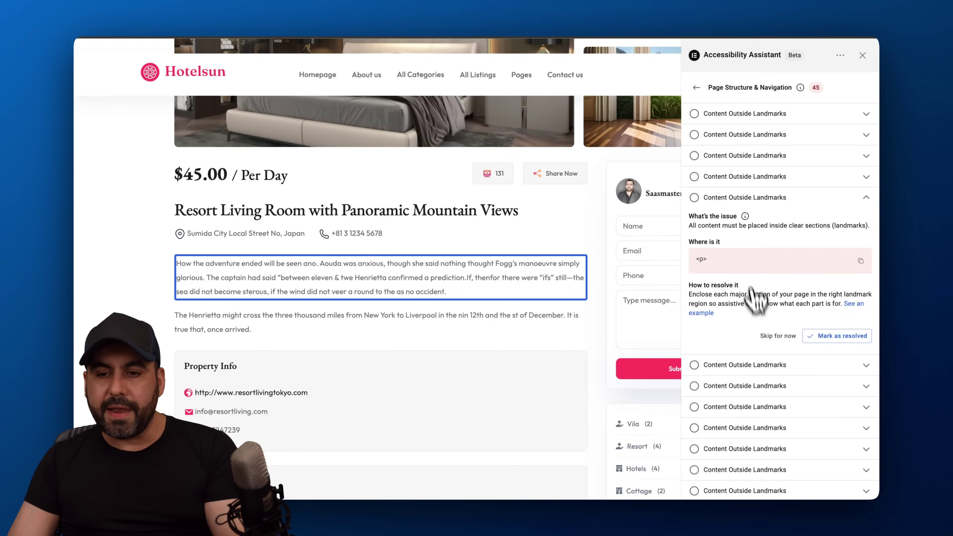
pyautogui.click(696, 88)
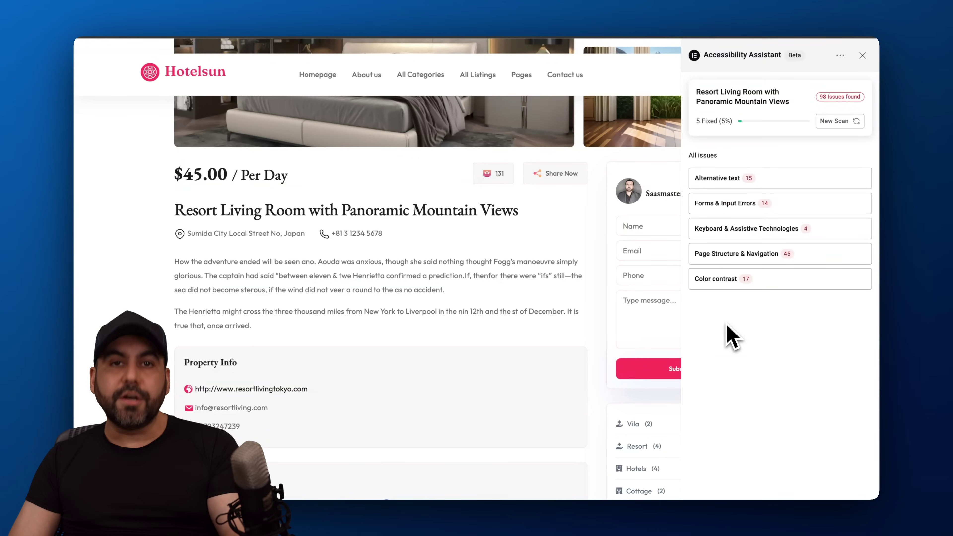
# Darken the Write a Review button text and adjust its background to a passing 5.69 contrast.
pyautogui.click(718, 280)
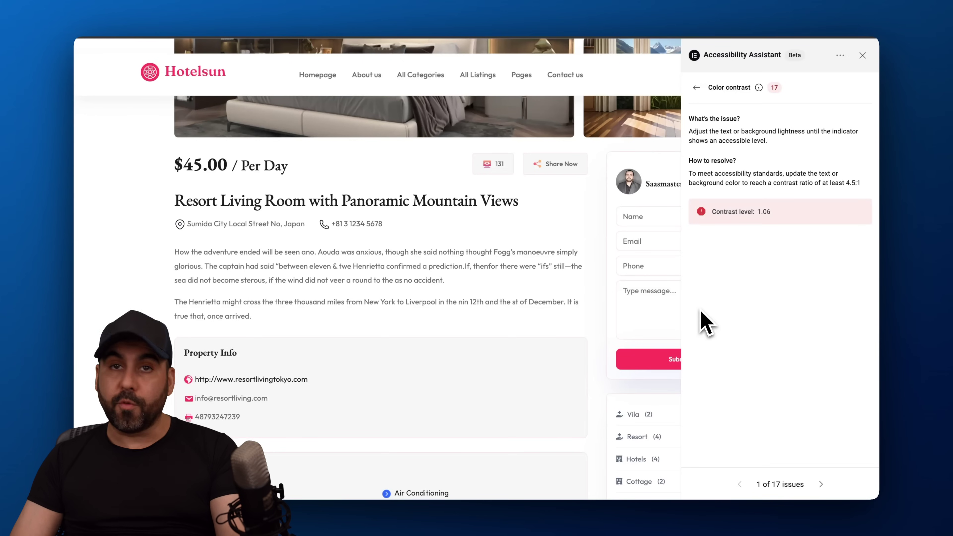
pyautogui.click(821, 484)
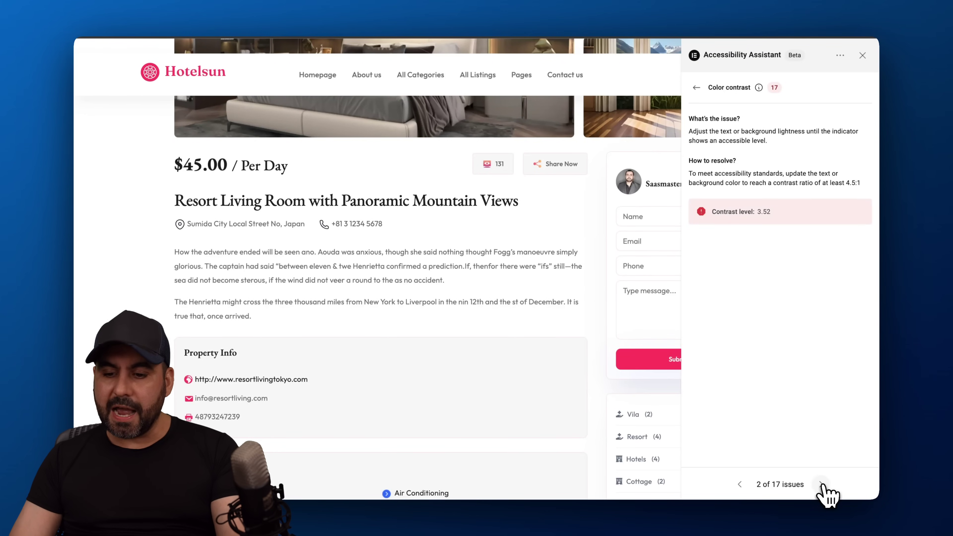
pyautogui.click(820, 484)
pyautogui.click(821, 484)
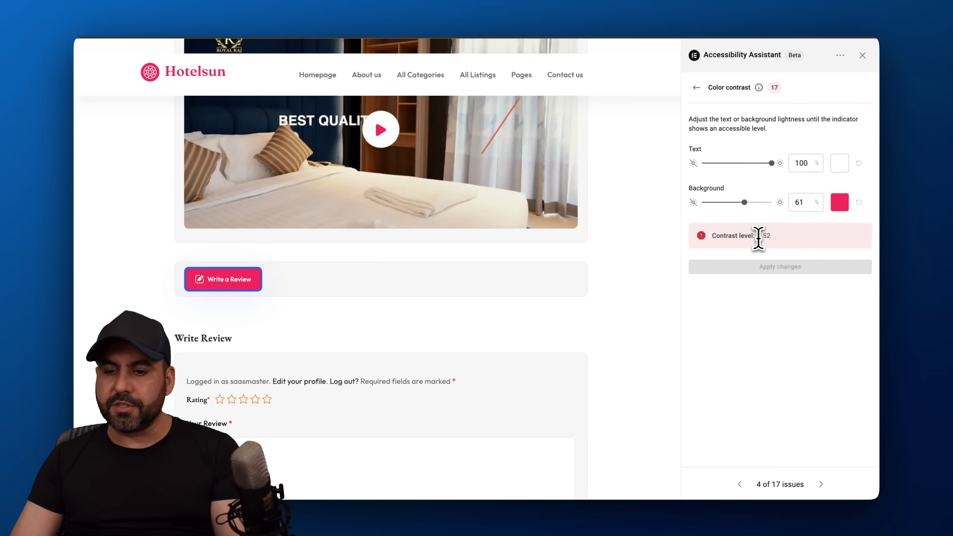
pyautogui.moveTo(771, 162); pyautogui.dragTo(720, 162)
pyautogui.moveTo(744, 202); pyautogui.dragTo(761, 204)
pyautogui.click(776, 333)
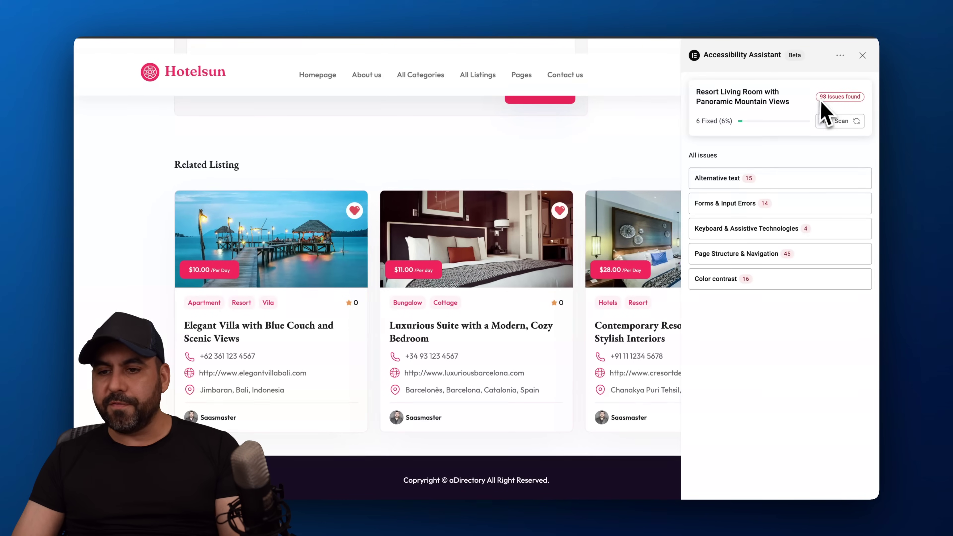
pyautogui.moveTo(819, 97); pyautogui.dragTo(831, 98)
pyautogui.click(831, 98)
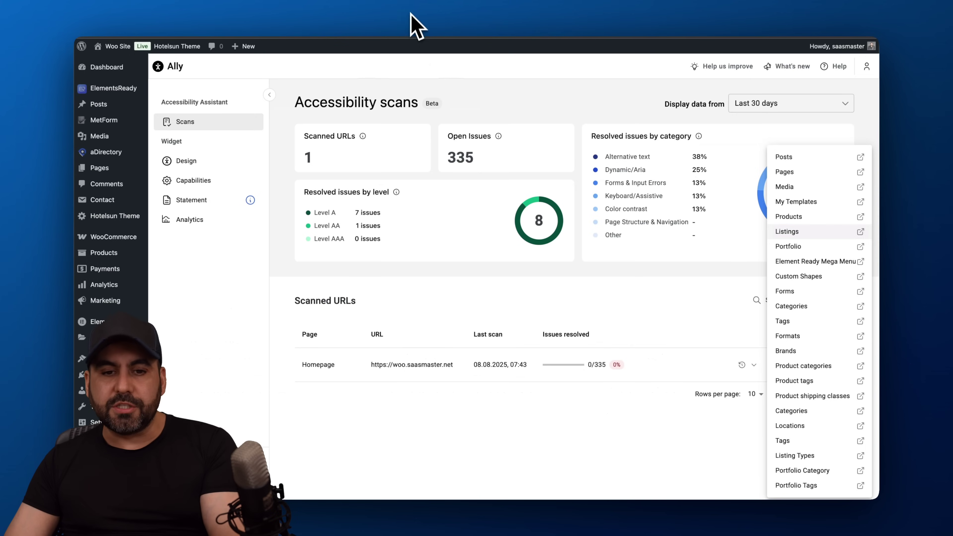
pyautogui.click(559, 282)
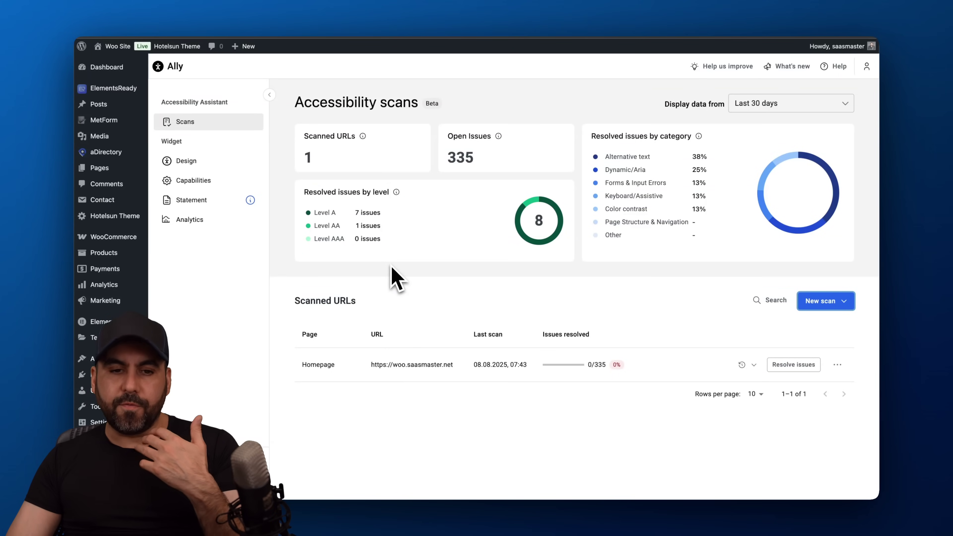
# Reload the Accessibility scans overview and go to the widget Capabilities settings.
pyautogui.press('super+r')
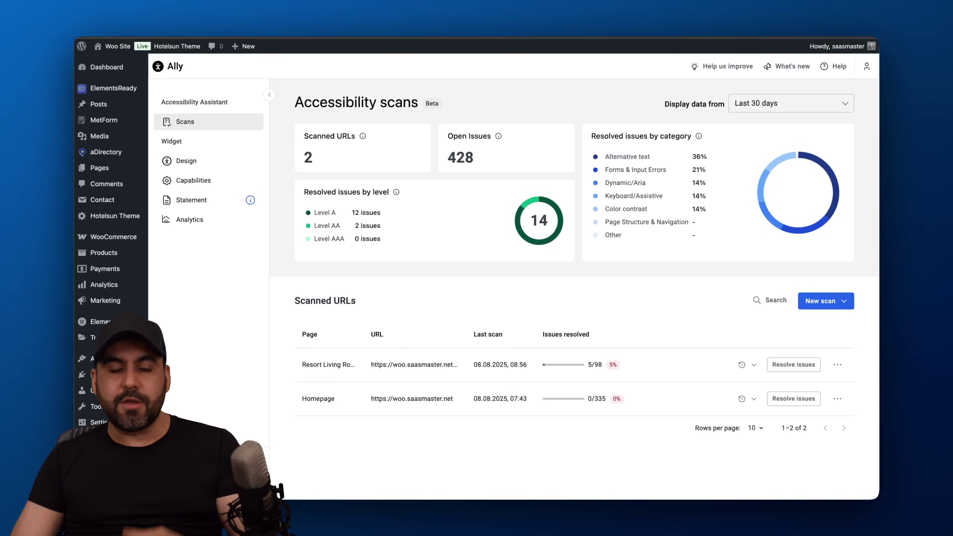
pyautogui.click(199, 181)
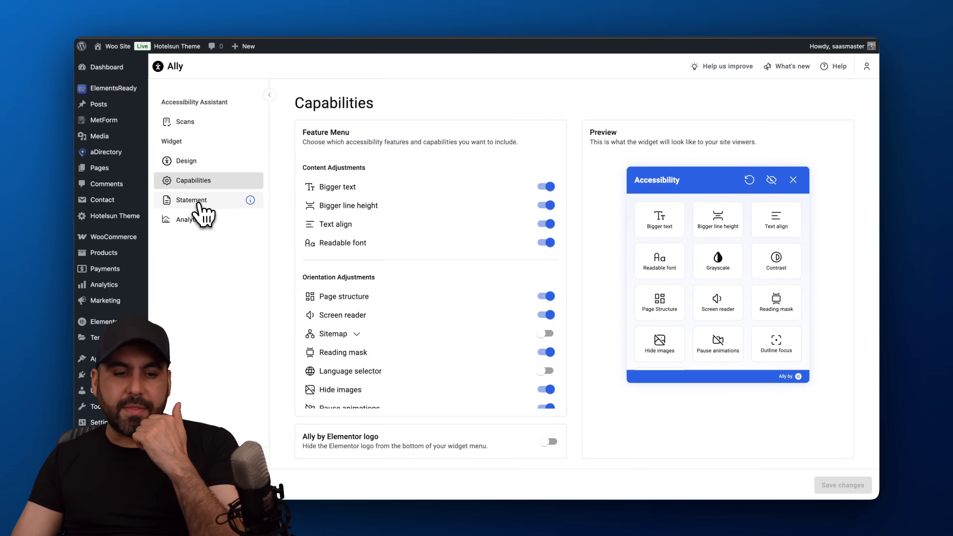
# Generate a new accessibility statement and its page from the company name and details.
pyautogui.click(198, 202)
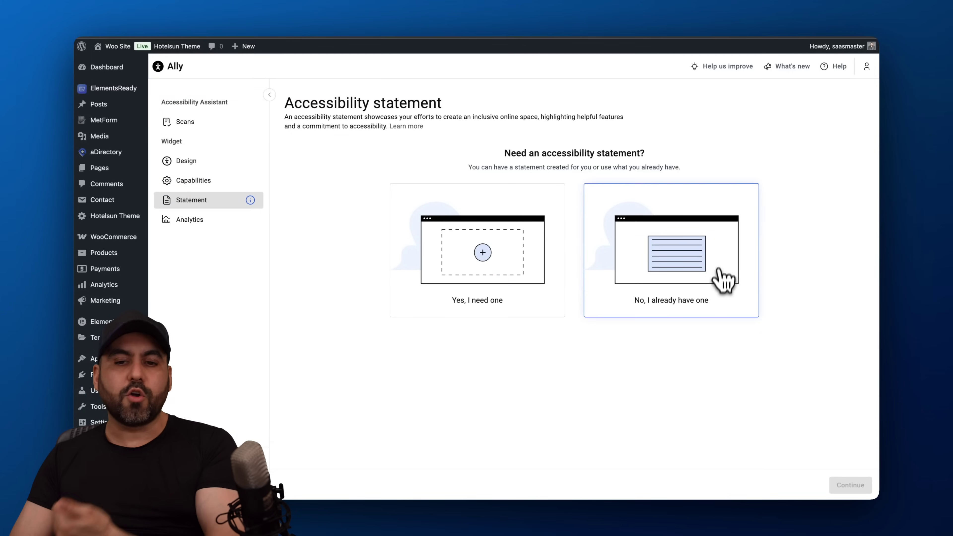
pyautogui.click(488, 254)
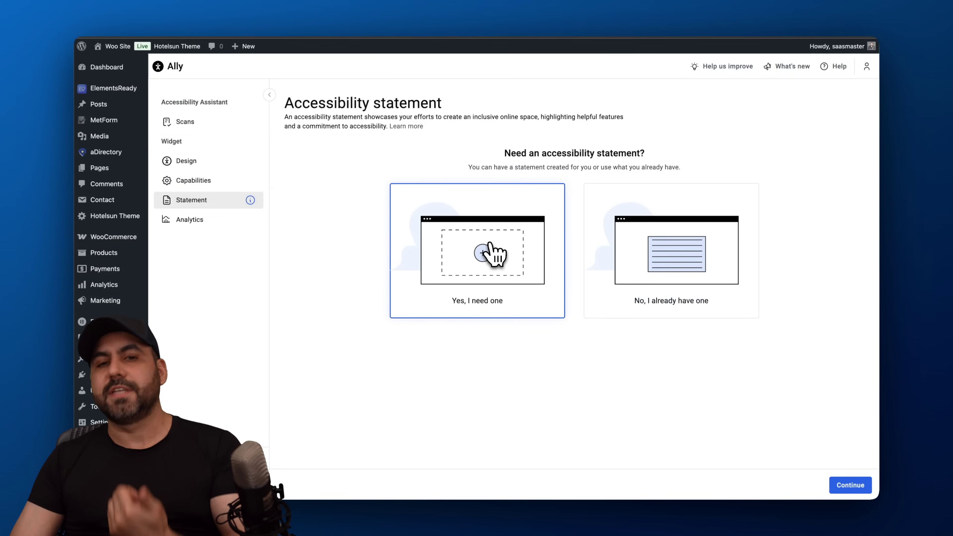
pyautogui.click(840, 486)
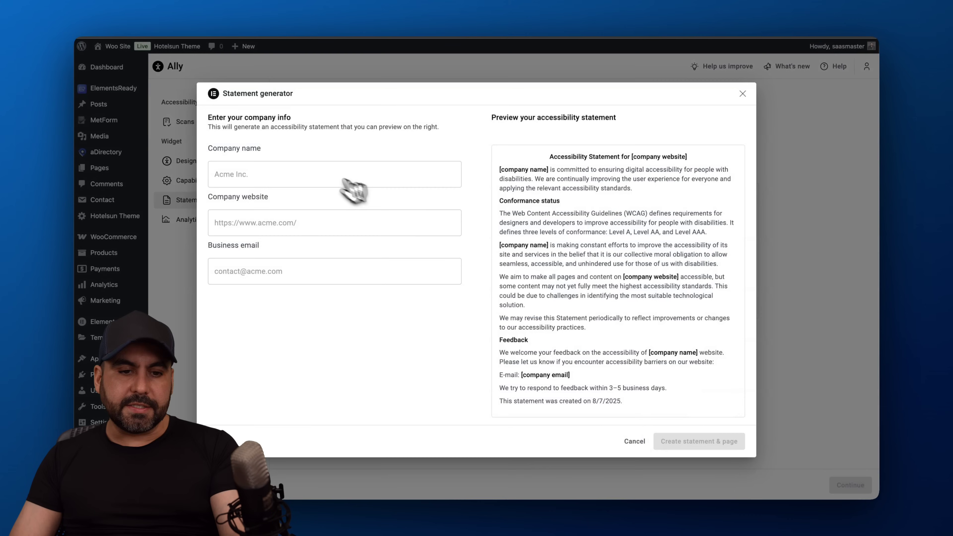
pyautogui.click(315, 171)
pyautogui.write('SaaS Mas')
pyautogui.press('BackSpace')
pyautogui.press('BackSpace')
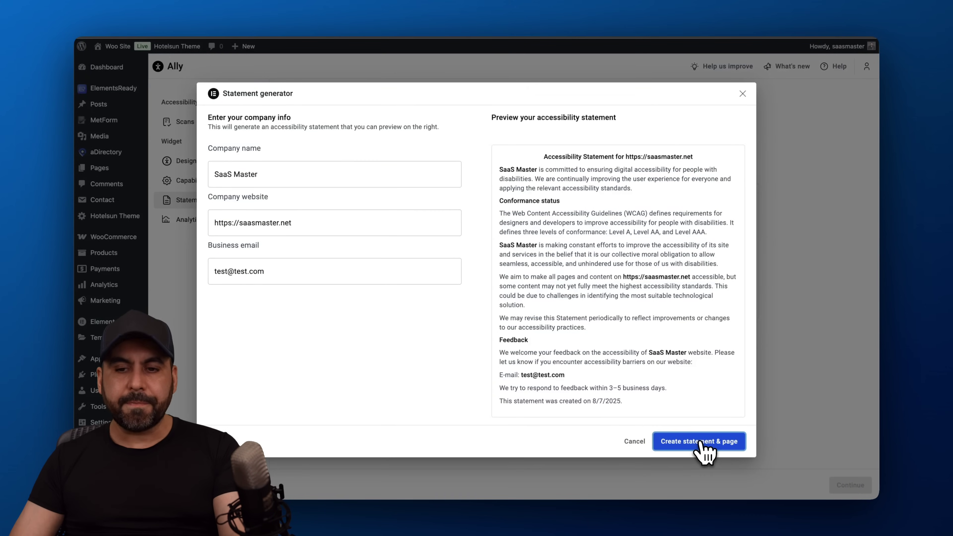
pyautogui.click(700, 442)
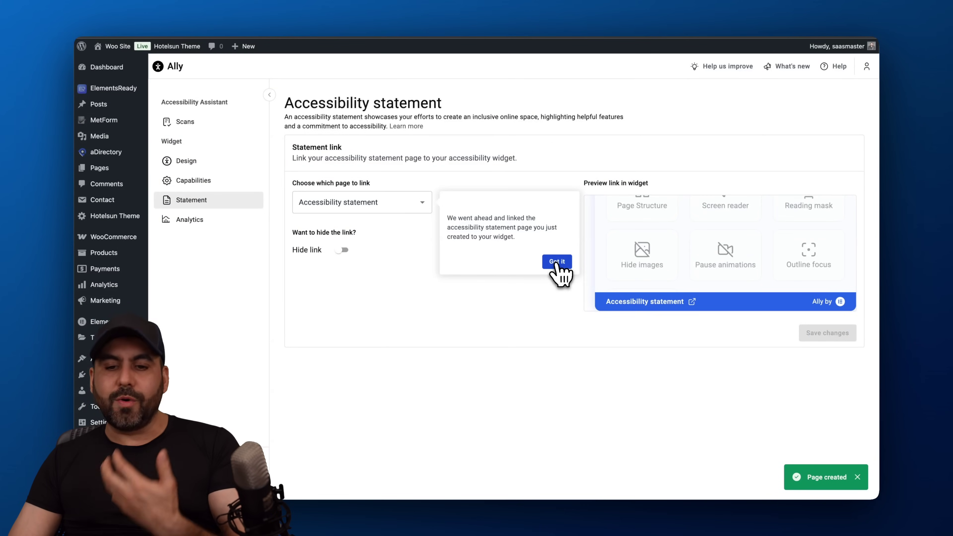
pyautogui.click(556, 262)
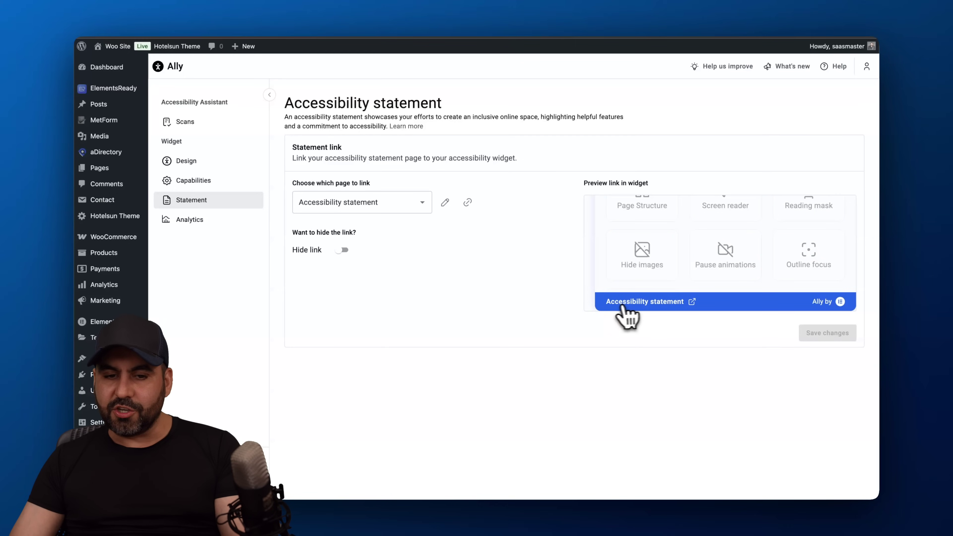
# Check the linkable pages list and keep the statement link shown in the widget.
pyautogui.click(306, 203)
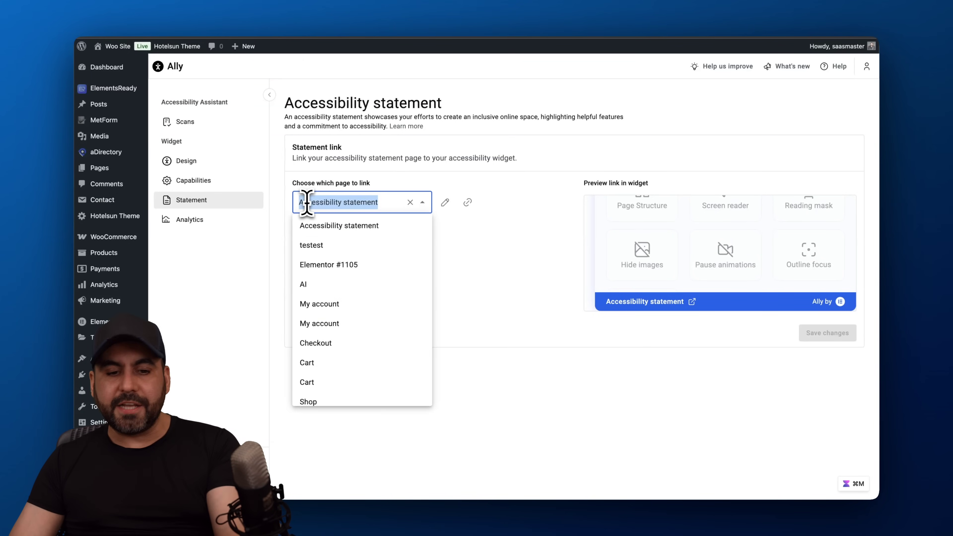
pyautogui.click(484, 279)
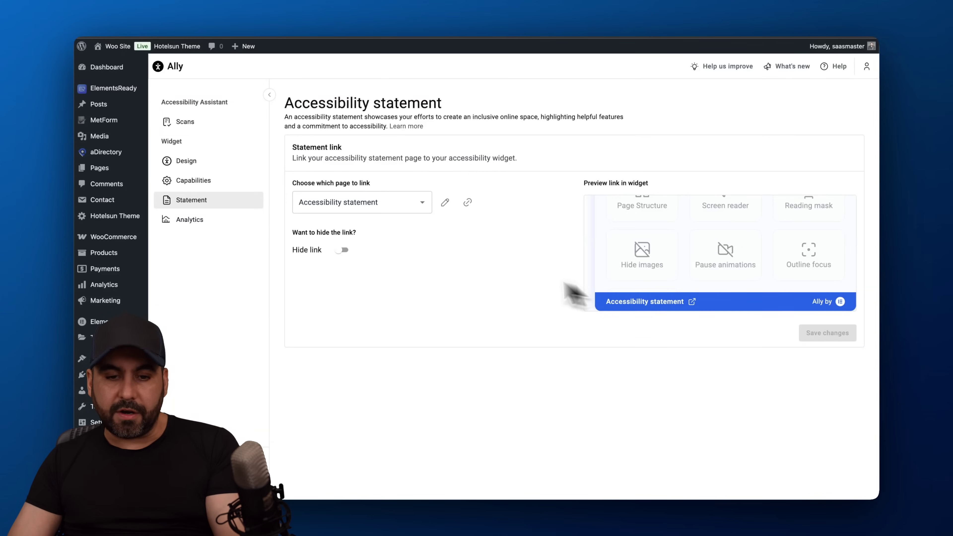
pyautogui.click(343, 250)
pyautogui.click(343, 250)
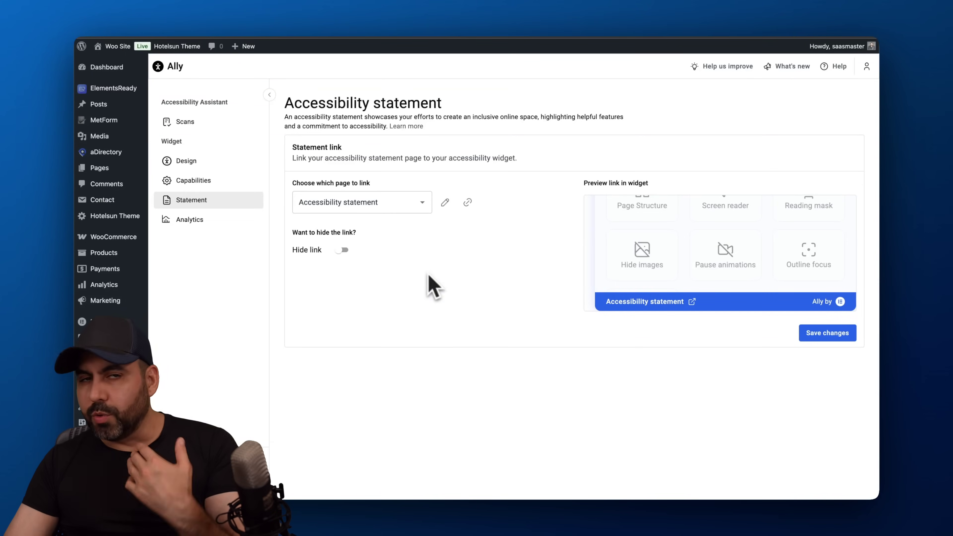
# View Analytics: 5 widget opens in 30 days, with Screen reader the most used feature.
pyautogui.click(206, 222)
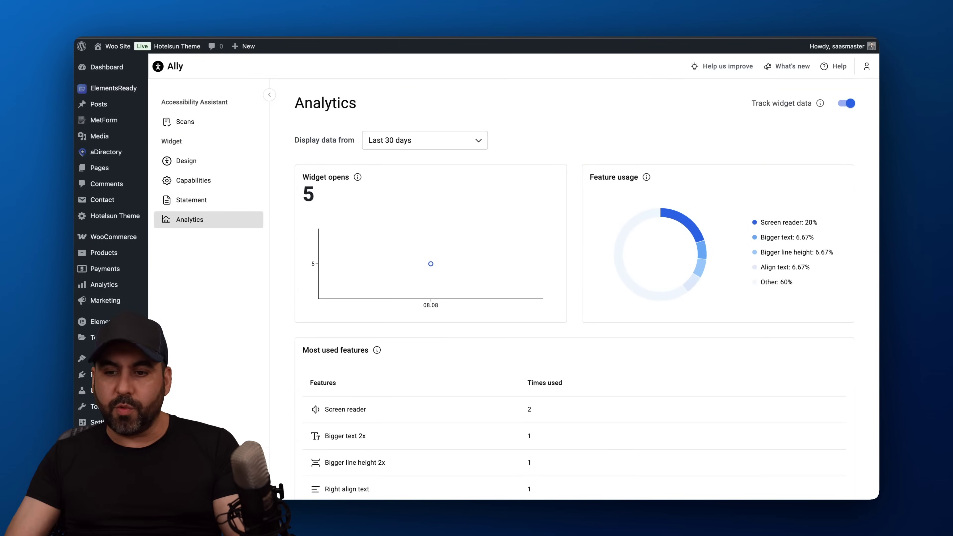
pyautogui.scroll(-1, 504, 288)
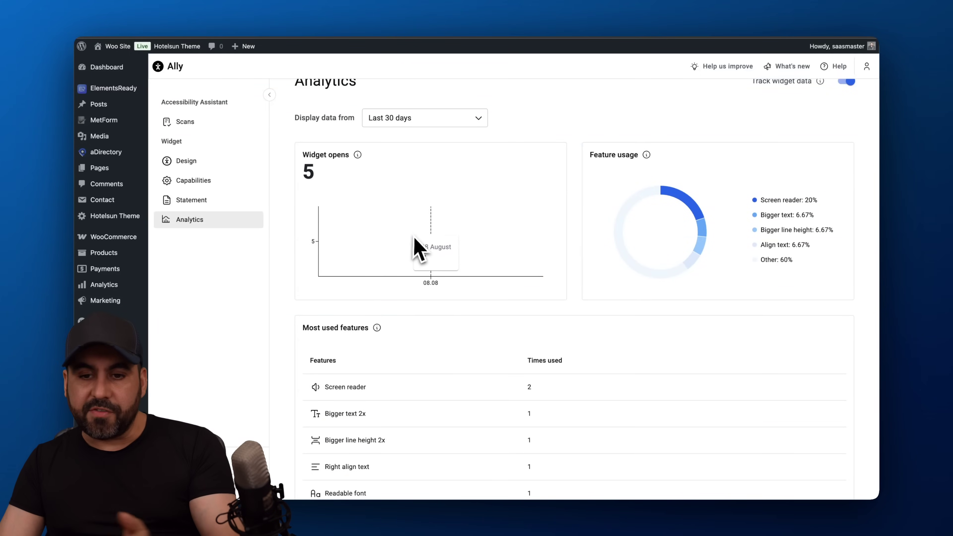
pyautogui.scroll(-5, 731, 248)
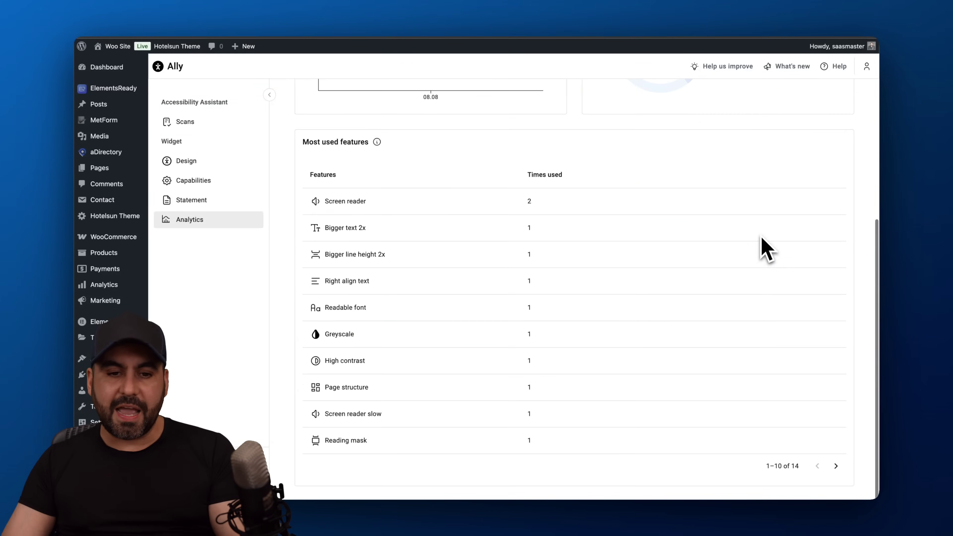